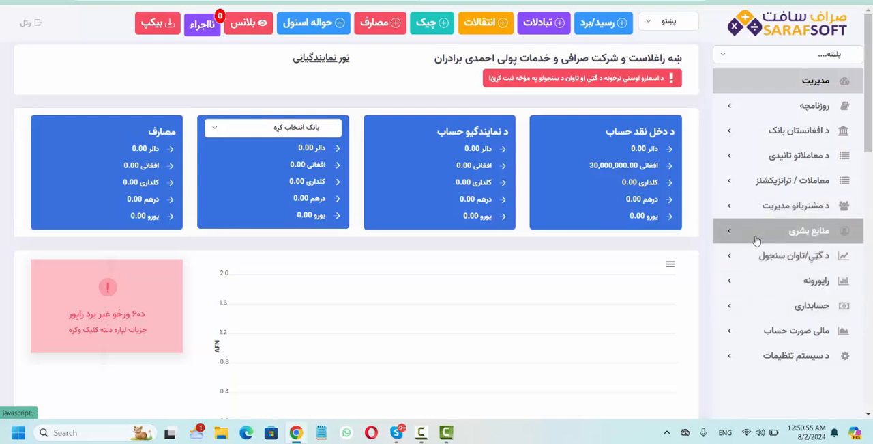
scroll(536, 249, "down", 5)
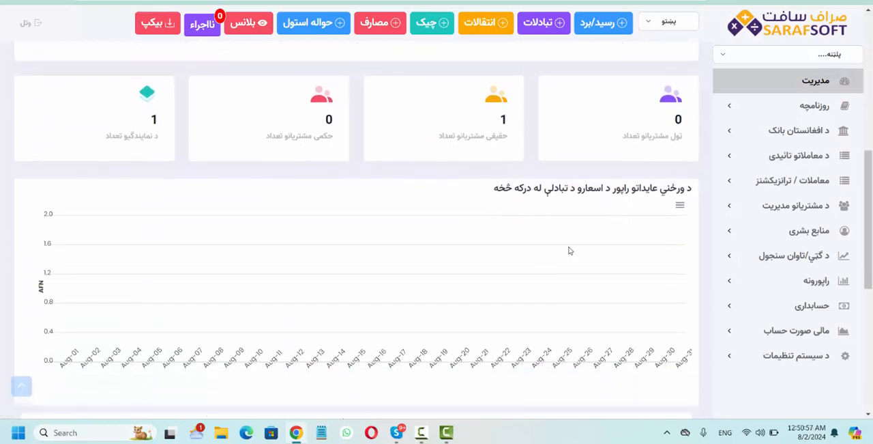
scroll(569, 247, "up", 5)
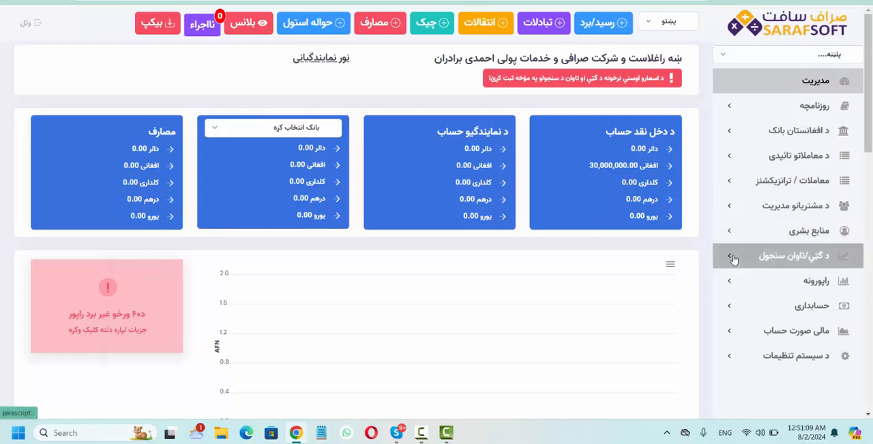
left_click(733, 300)
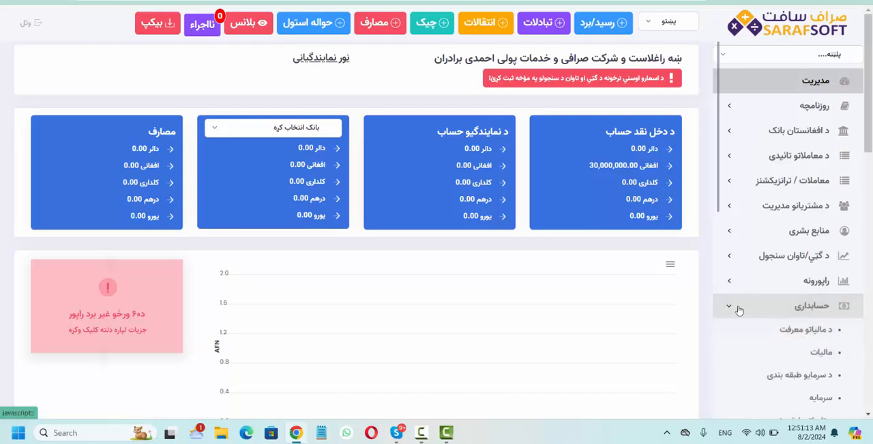
left_click(737, 308)
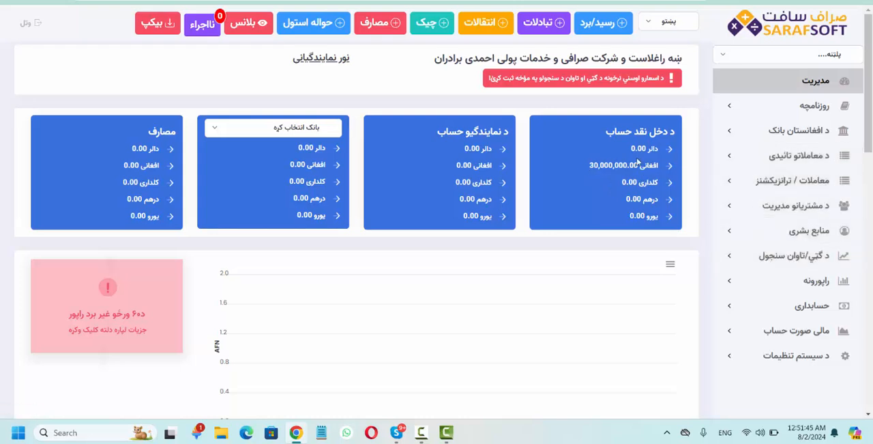
left_click(730, 257)
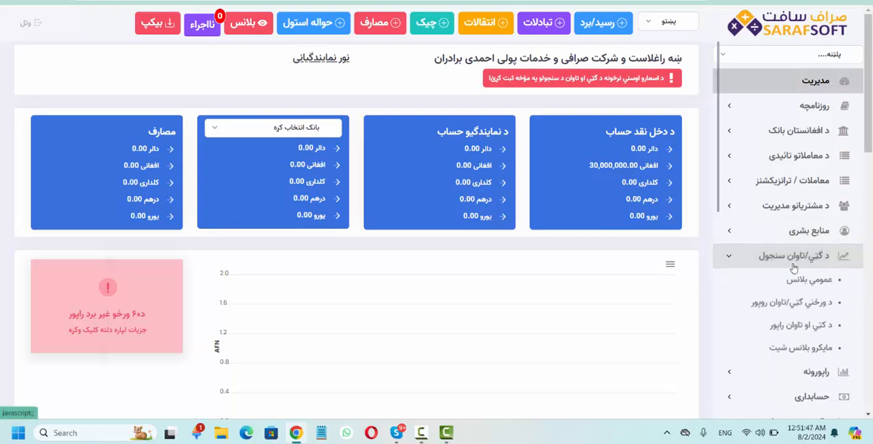
left_click(737, 259)
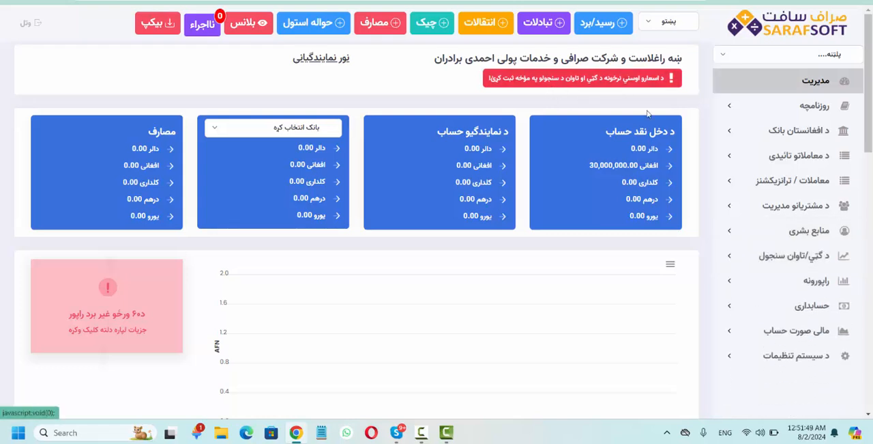
- View the general balance report (عمومي بلانس) of the profit/loss section and return to the dashboard
left_click(755, 260)
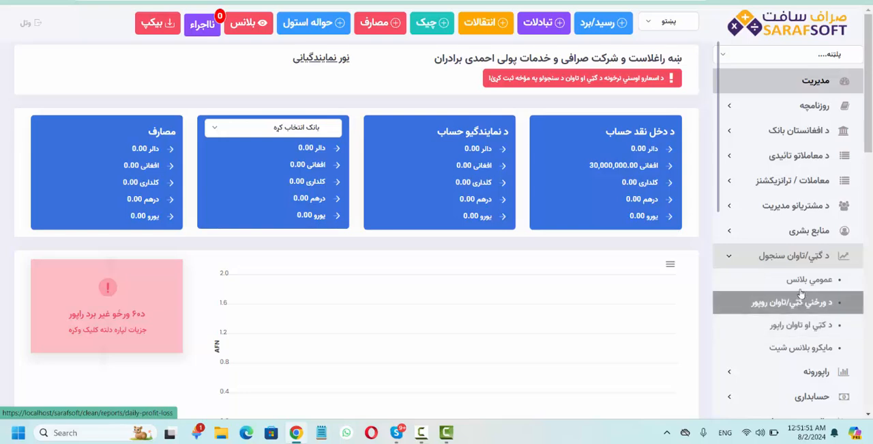
left_click(802, 285)
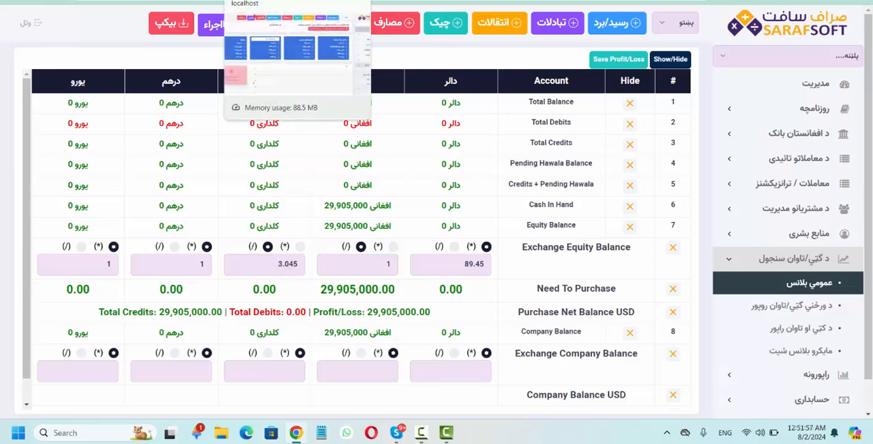
left_click(287, 1)
- Record the daily exchange rates from the dashboard notice: دالر 71, افغانی 1, کلداری 3.4, درهم 20 and یورو 85
left_click(612, 81)
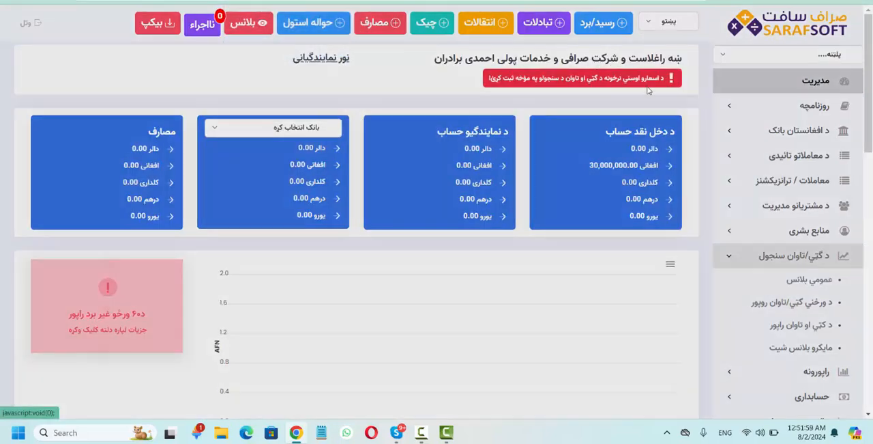
left_click(599, 139)
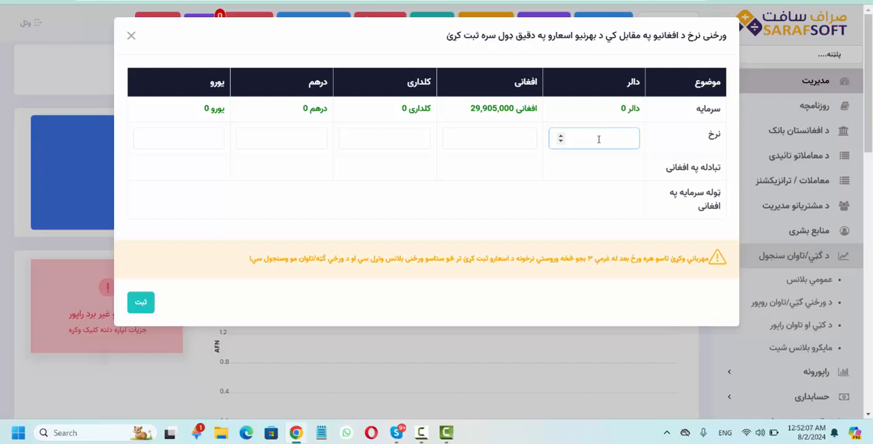
type("71")
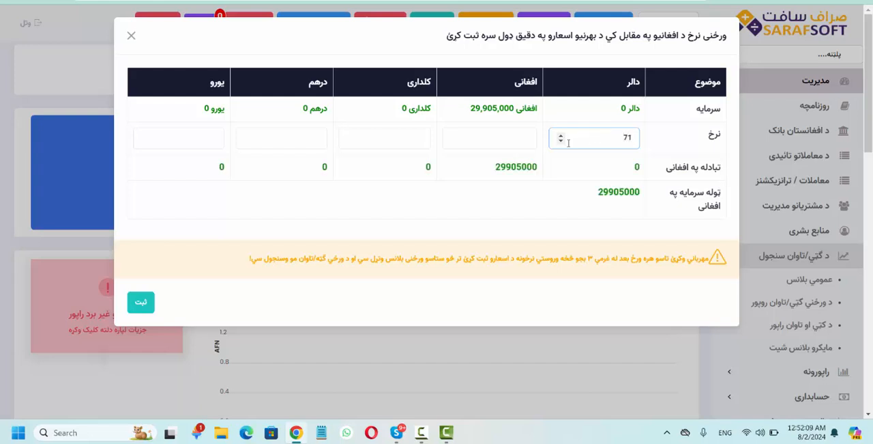
left_click(509, 139)
type("1")
left_click(412, 138)
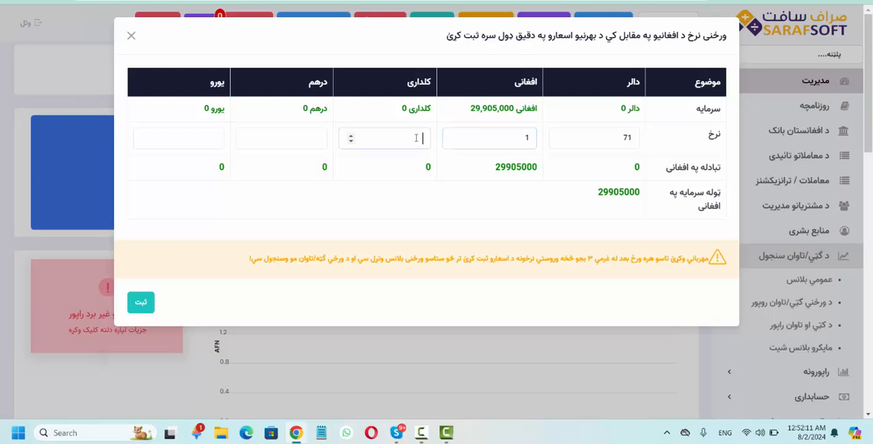
type("3.4")
left_click(304, 137)
type("20")
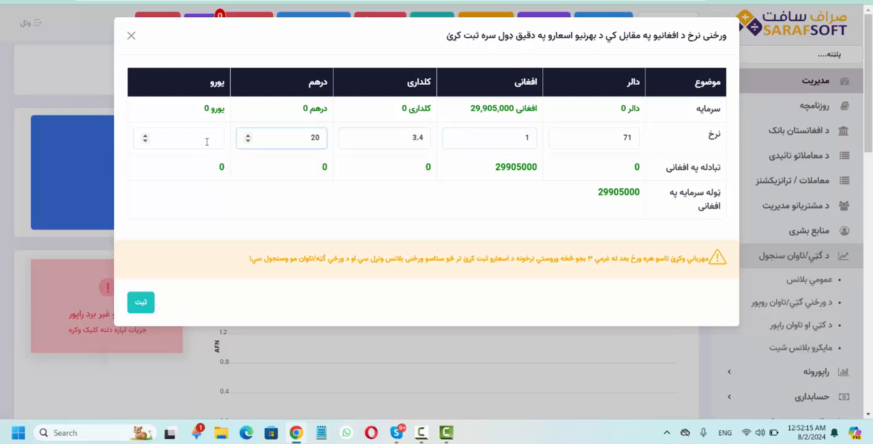
left_click(193, 138)
type("85")
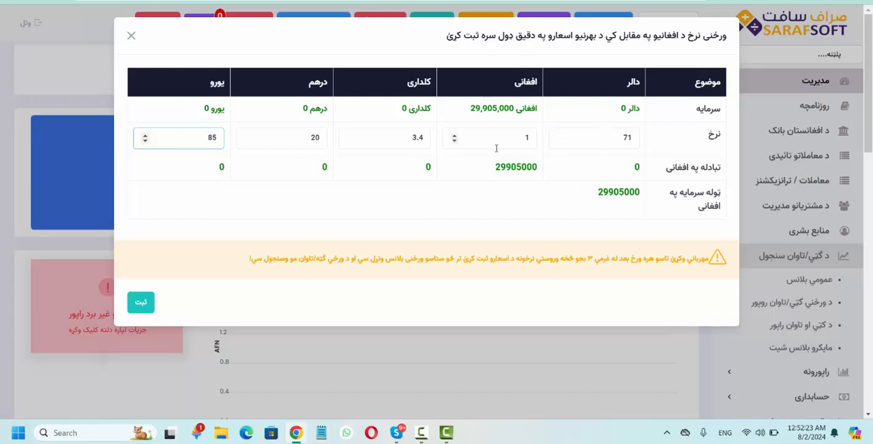
left_click(142, 303)
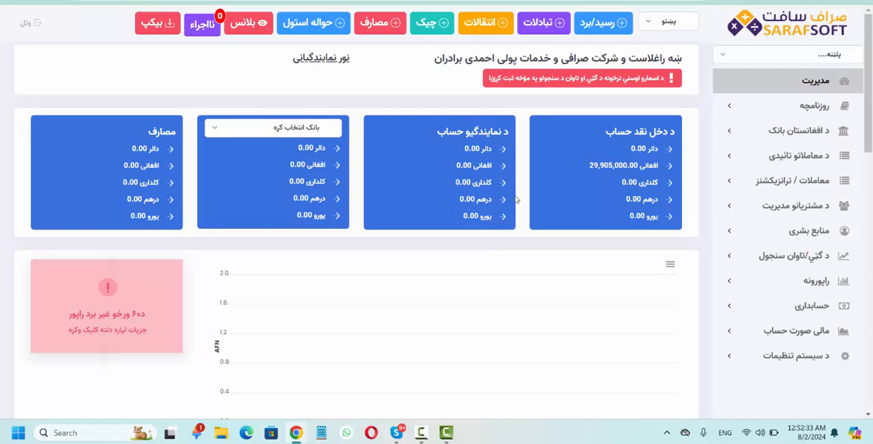
- Examine the capital per currency in the daily exchange rate form, especially the افغانی amount, and close the form
left_click(577, 88)
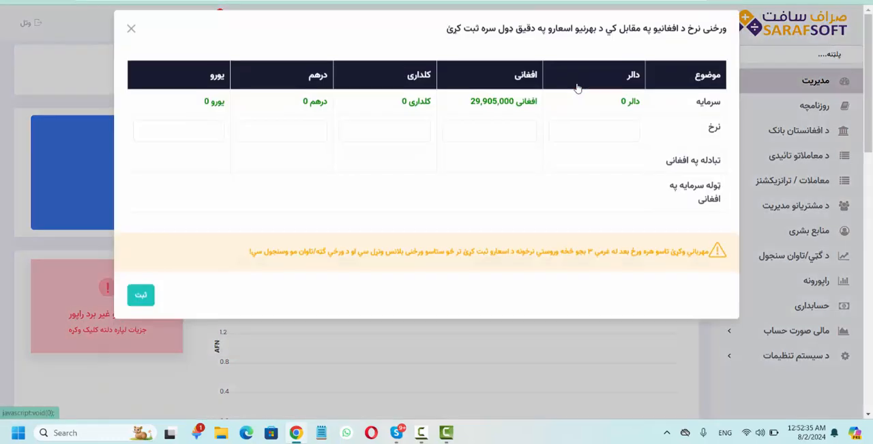
left_click_drag(477, 108, 515, 107)
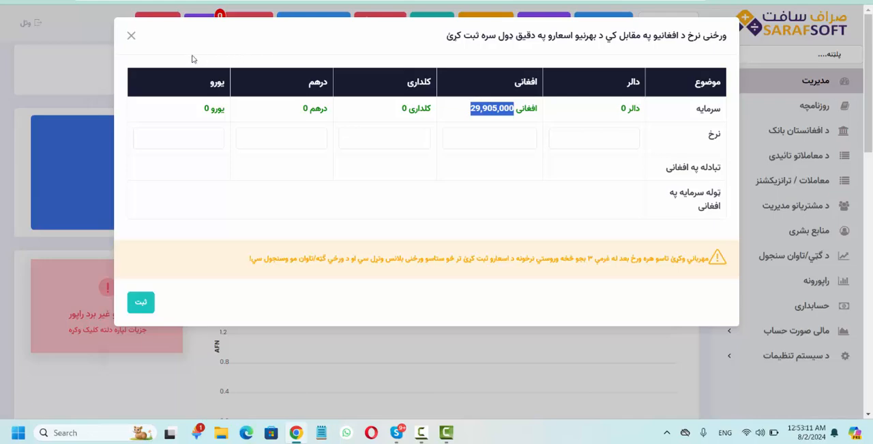
left_click(132, 37)
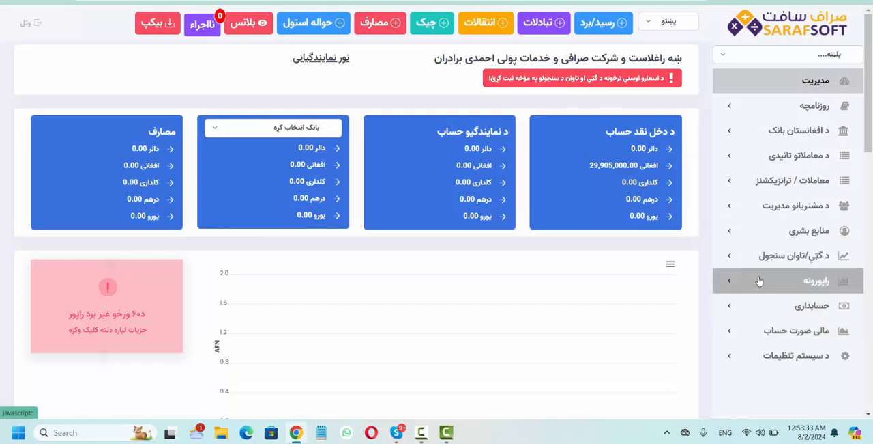
- Create and save a new tax category named مالیه in the accounting section
left_click(741, 308)
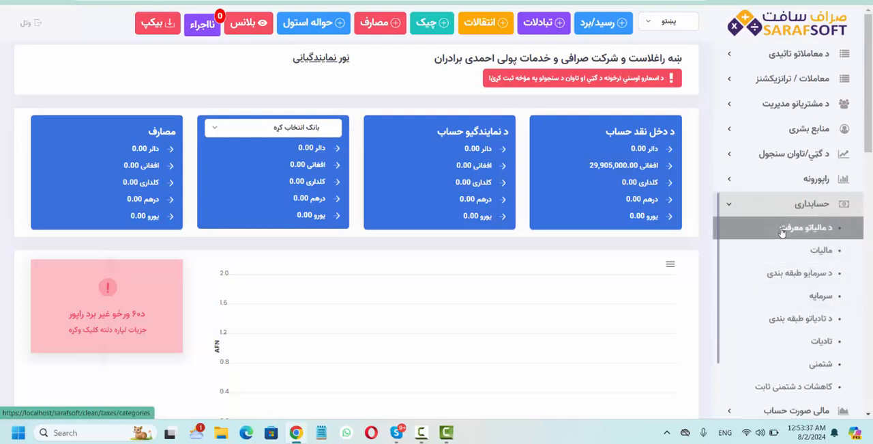
left_click(783, 231)
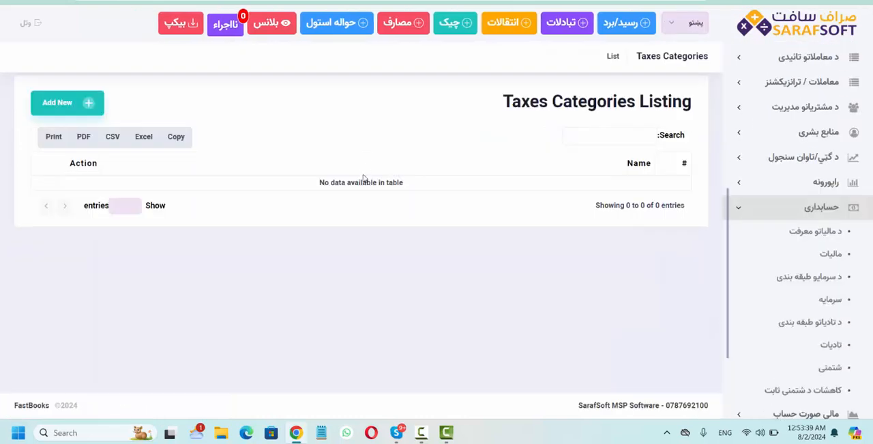
left_click(84, 106)
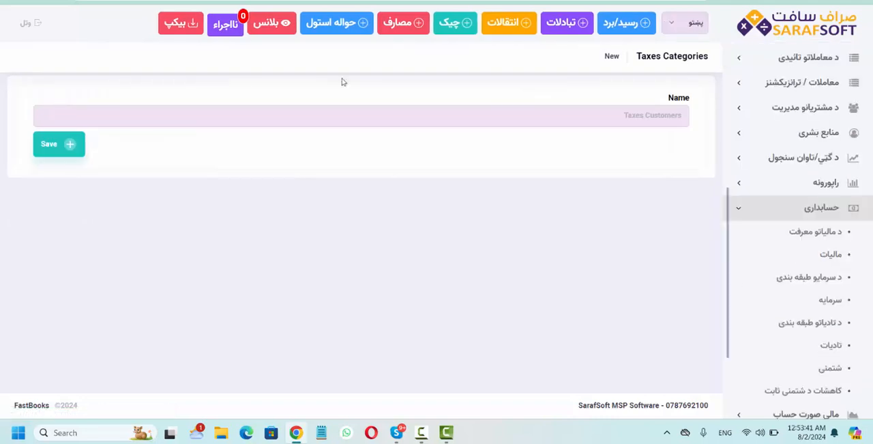
left_click(571, 116)
left_click(571, 116)
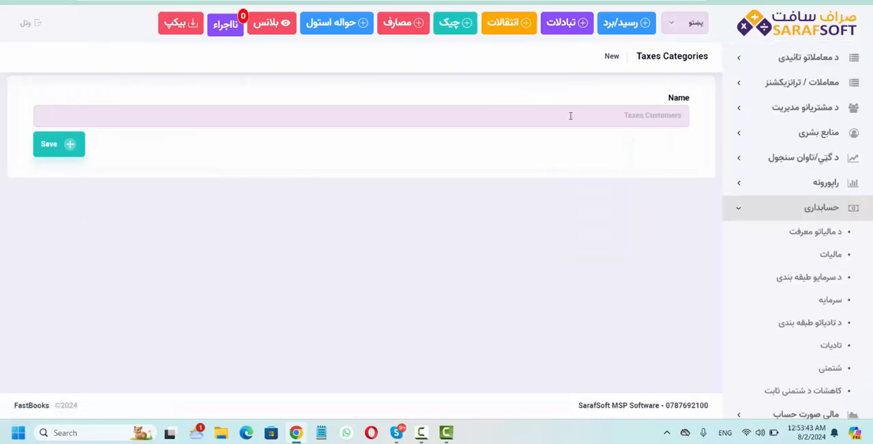
key("alt+shift")
type("مالیه")
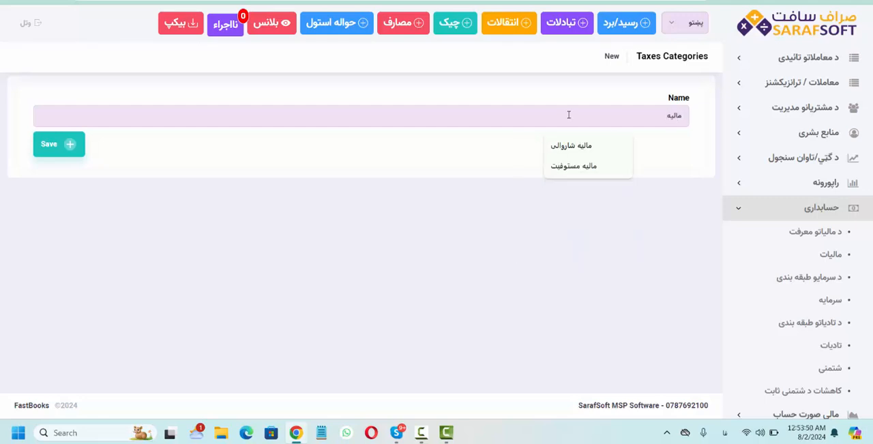
left_click(75, 144)
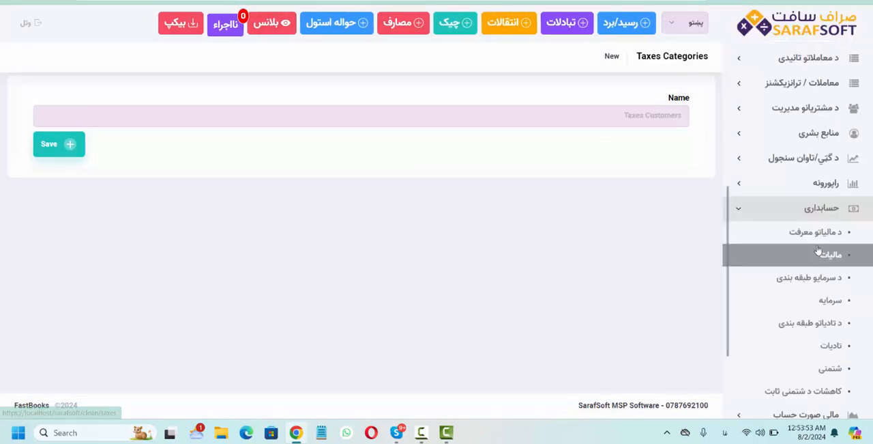
- Fill in a new tax entry with category مالیه, currency افغانی, amount 4500 and status Paid
left_click(831, 255)
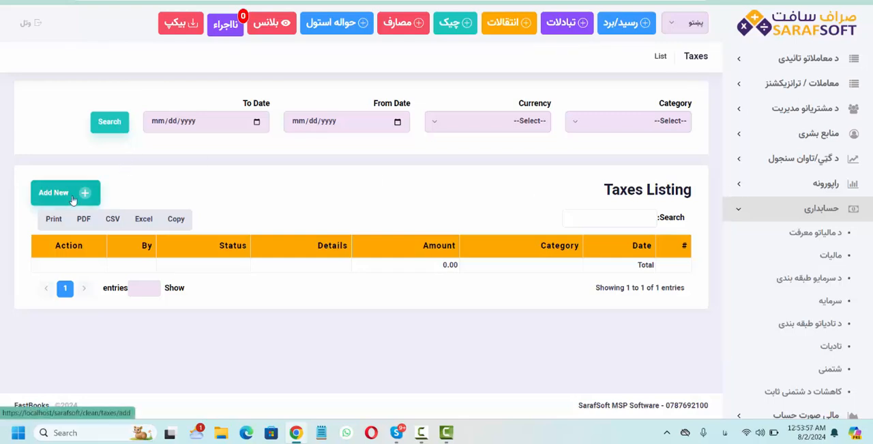
left_click(73, 195)
left_click(328, 118)
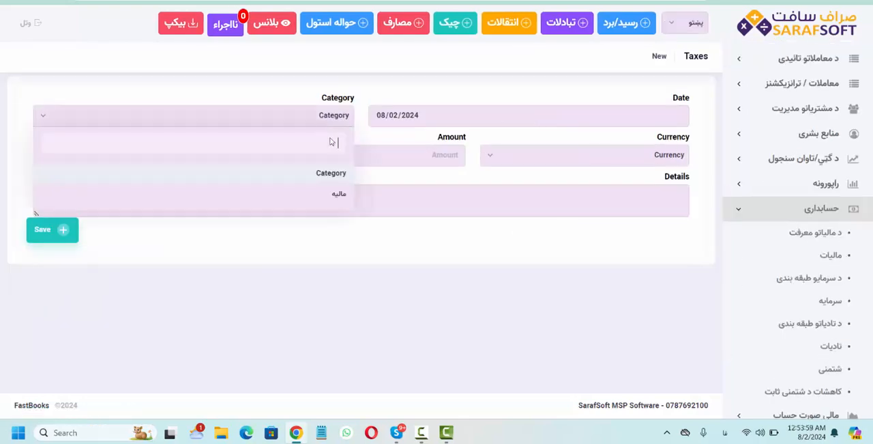
left_click(337, 199)
left_click(556, 160)
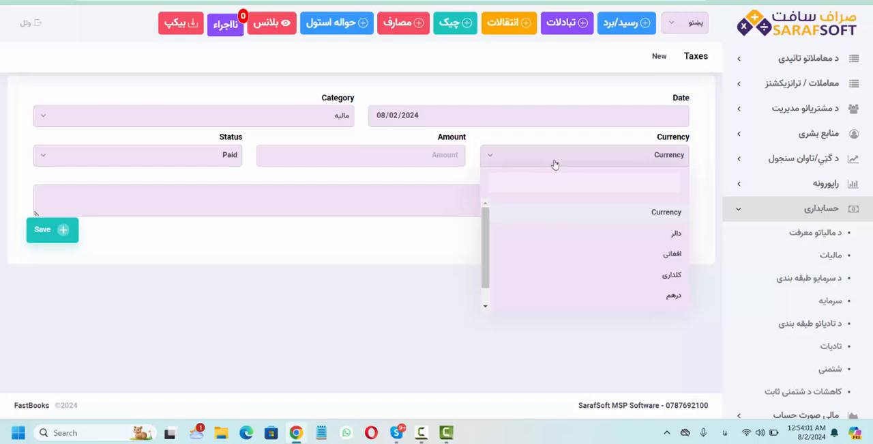
left_click(602, 260)
left_click(412, 154)
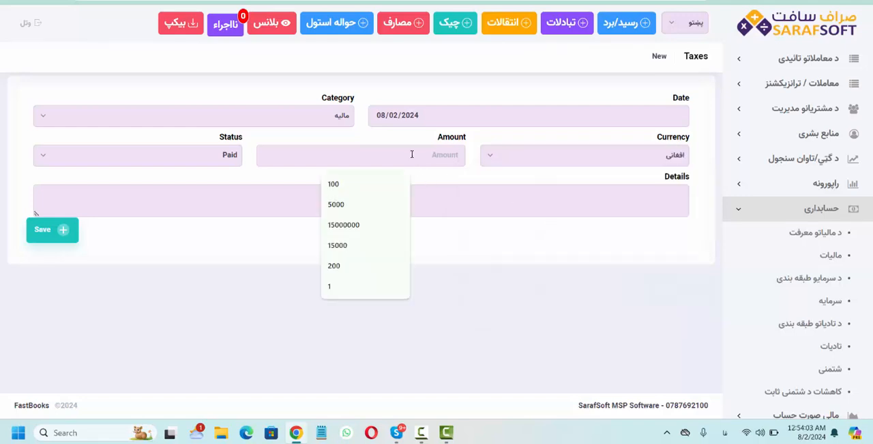
type("4500")
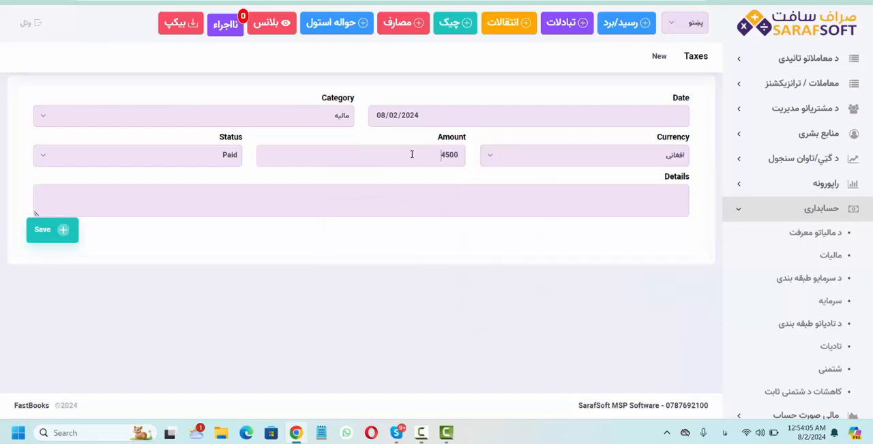
left_click(225, 157)
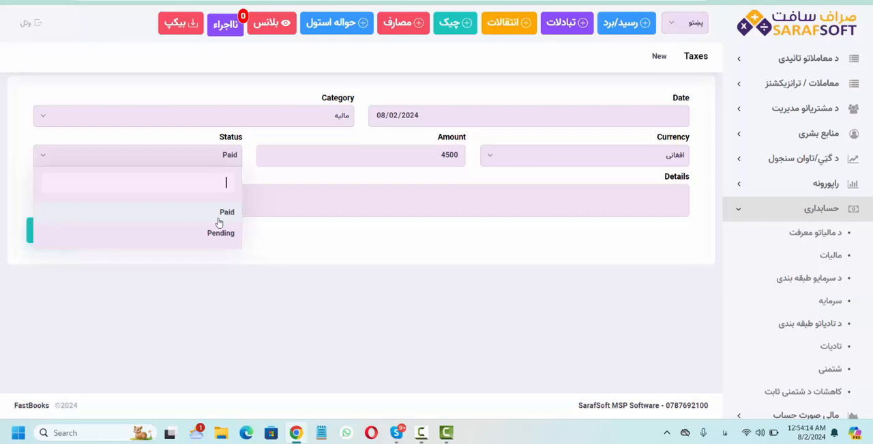
left_click(397, 78)
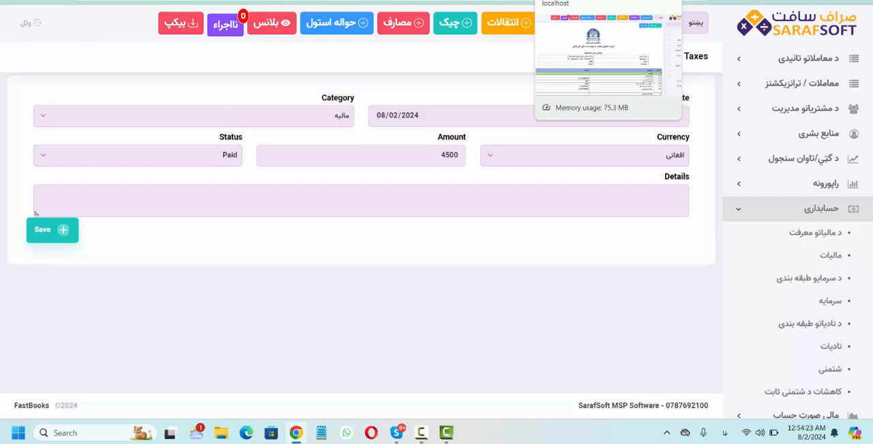
- Examine the tax payable line 3:3 and the current-period profit/loss line 6:3 in the open financial statement
left_click(573, 1)
scroll(413, 275, "down", 5)
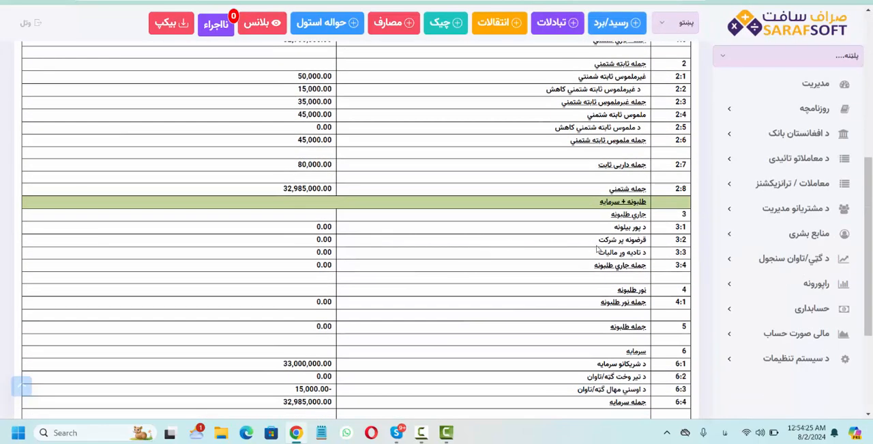
left_click_drag(640, 251, 317, 252)
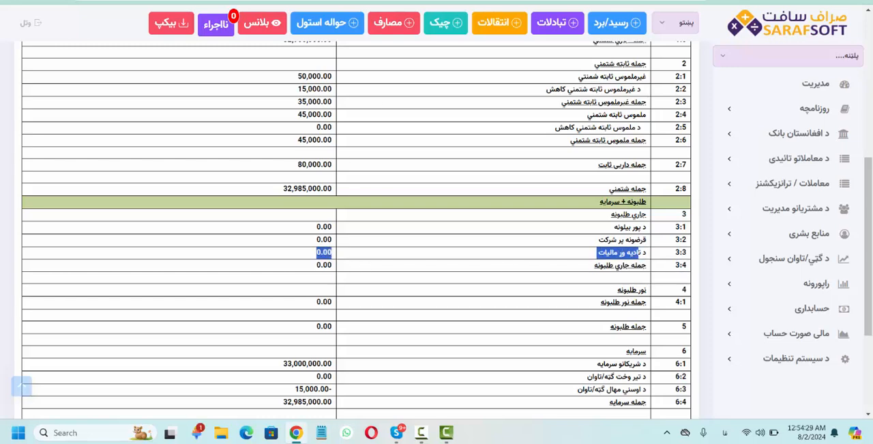
scroll(328, 267, "down", 3)
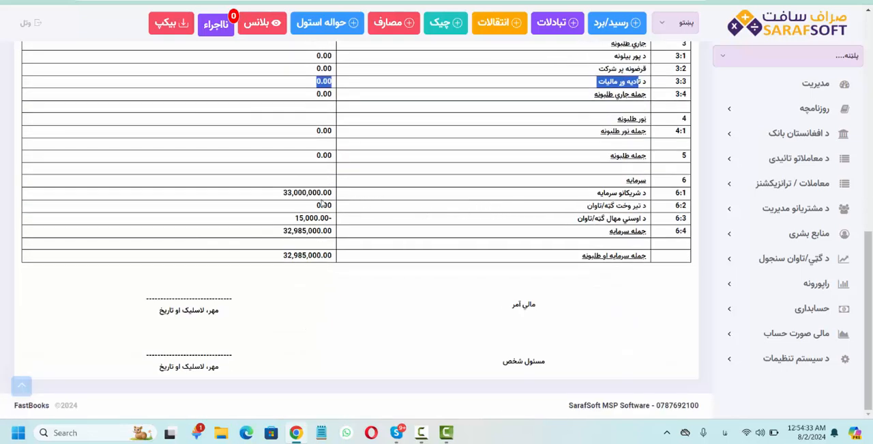
left_click_drag(300, 219, 319, 217)
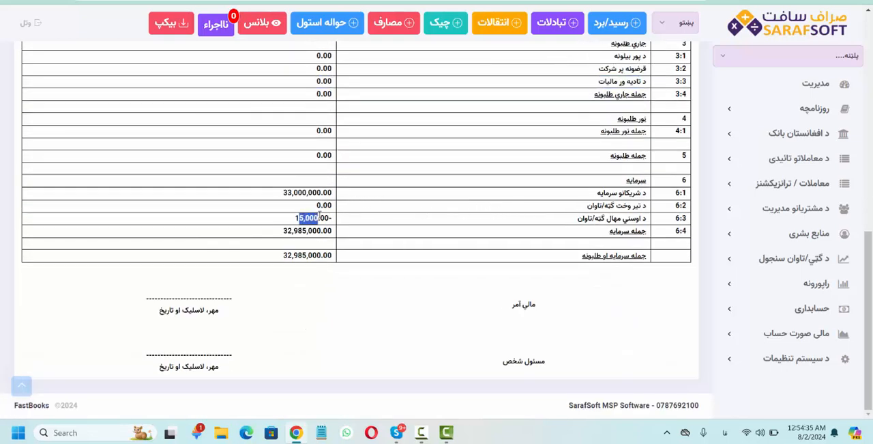
- Review the liabilities and capital lines of the financial statement and return to the open tax entry form
left_click(319, 215)
scroll(319, 215, "up", 1)
scroll(318, 214, "up", 1)
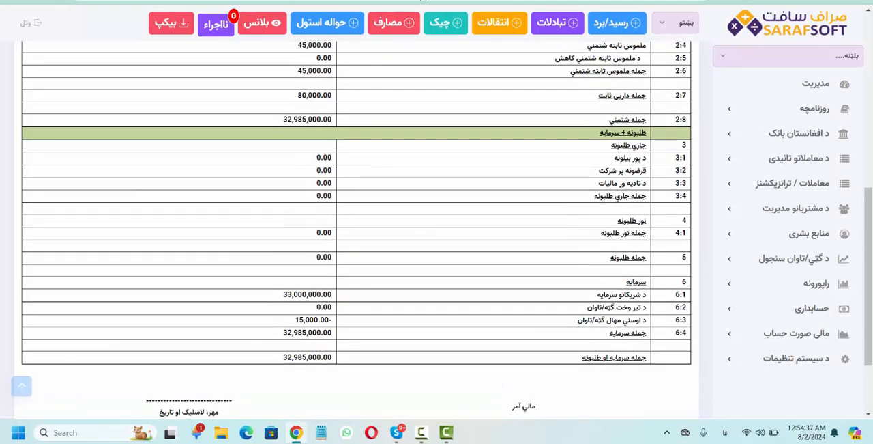
key("ctrl+Tab")
key("ctrl+Tab")
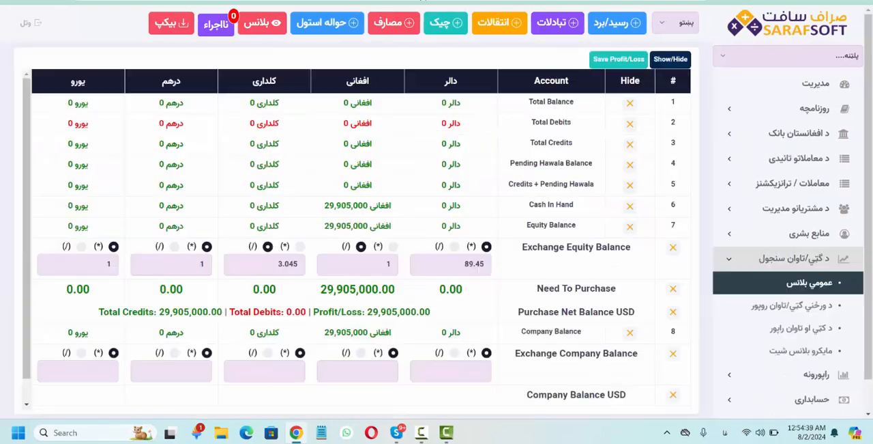
key("ctrl+Tab")
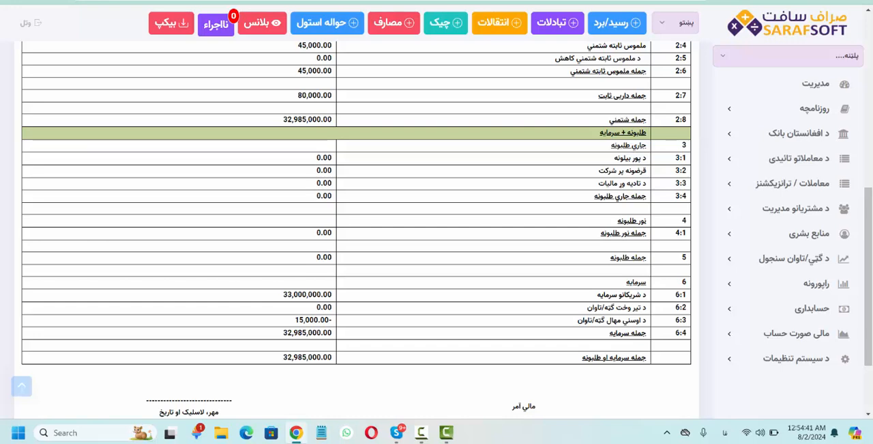
key("ctrl+Tab")
- Compare the Paid and Pending status options of the 4500 افغانی tax entry and set the status to Pending
left_click(212, 156)
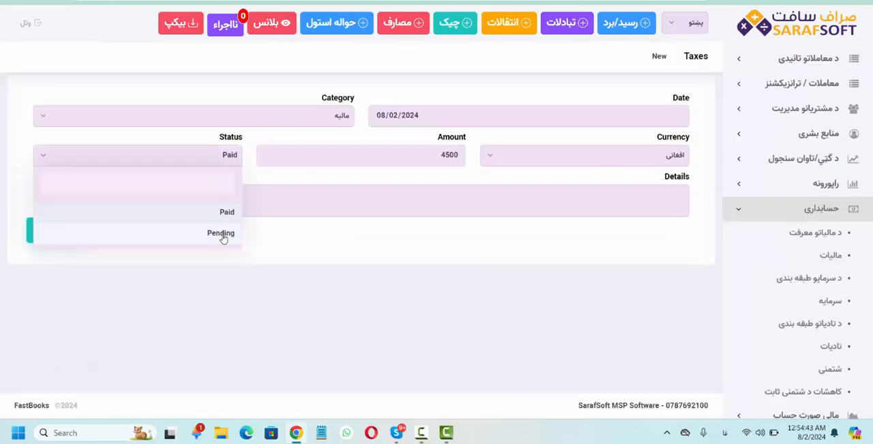
left_click(221, 232)
left_click(214, 159)
left_click(228, 217)
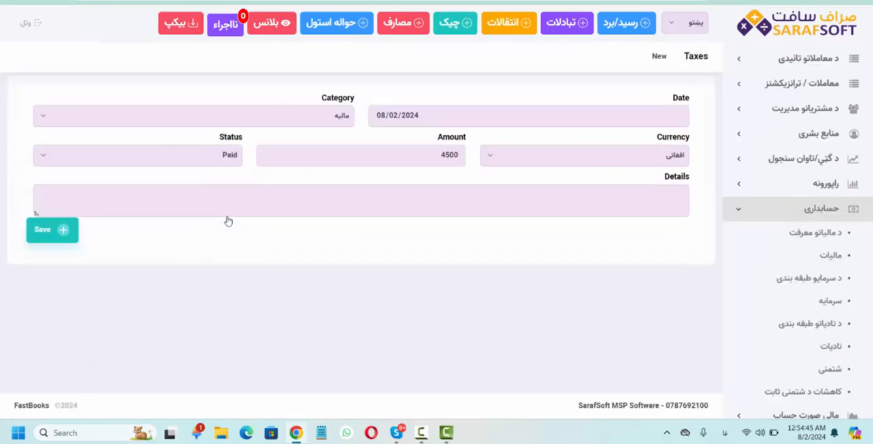
left_click(215, 162)
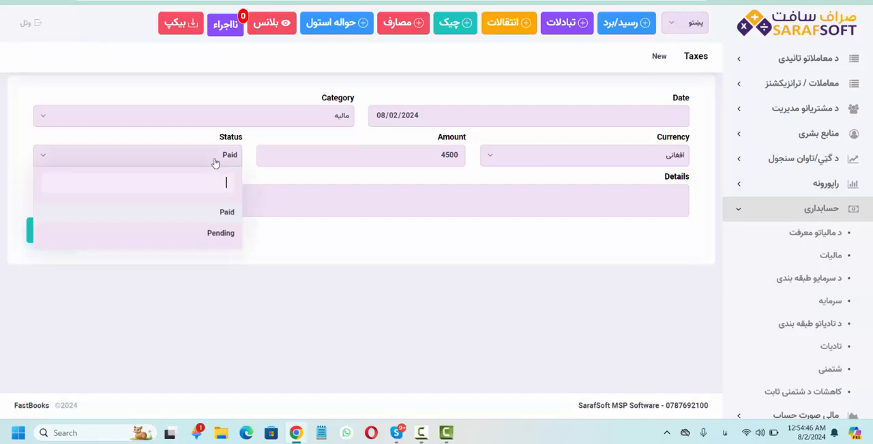
left_click(222, 232)
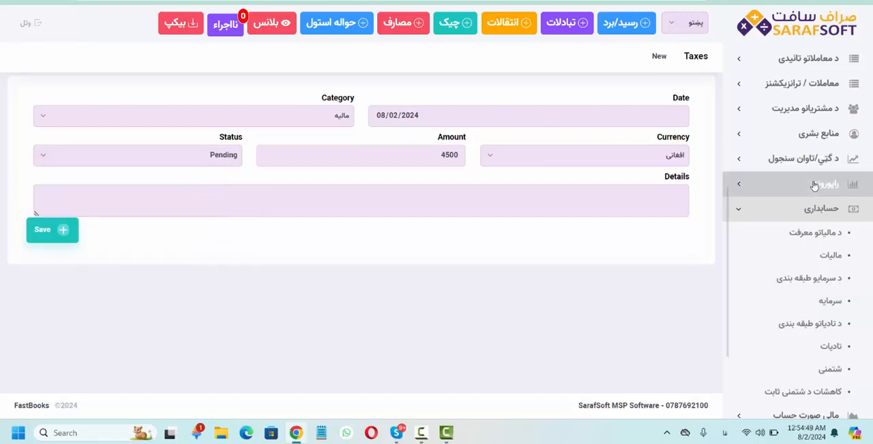
- Open the management dashboard and examine its currency account cards, income and expense charts, customer tiles and company organisation chart
left_click(790, 205)
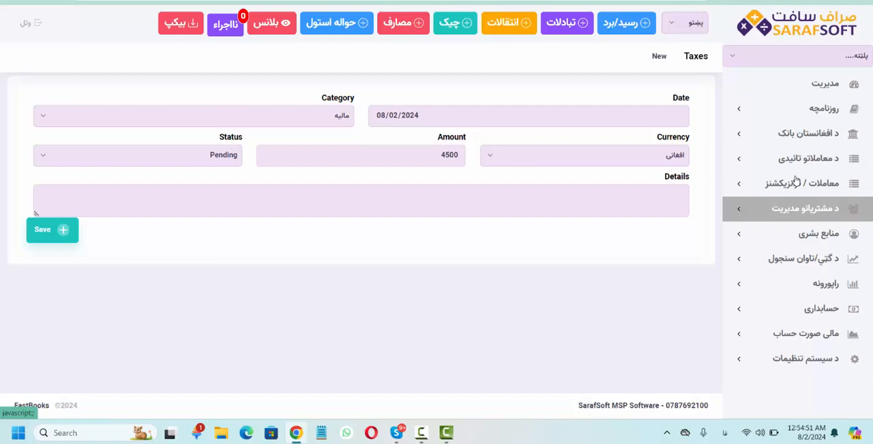
left_click(810, 96)
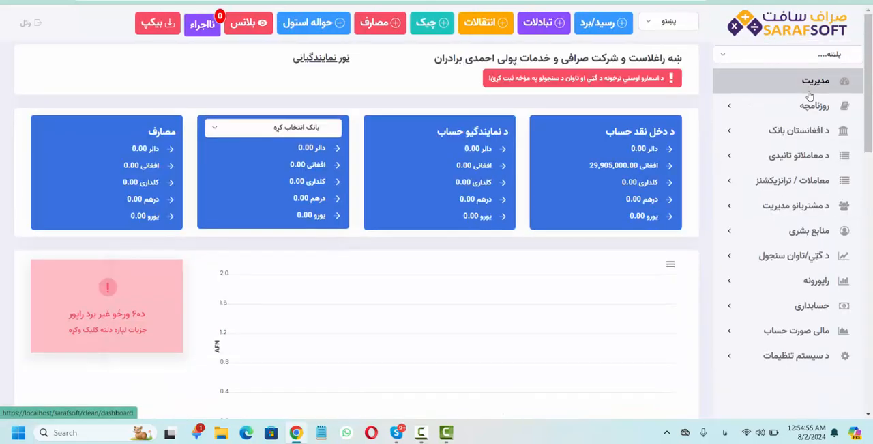
scroll(610, 303, "down", 5)
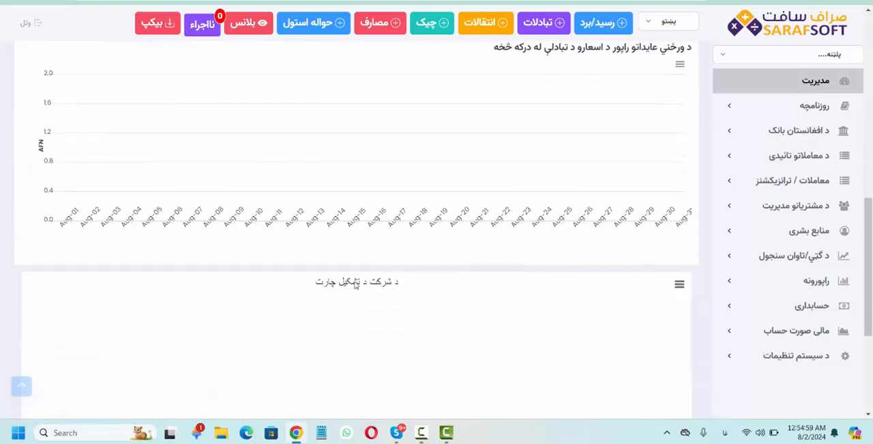
scroll(356, 284, "up", 4)
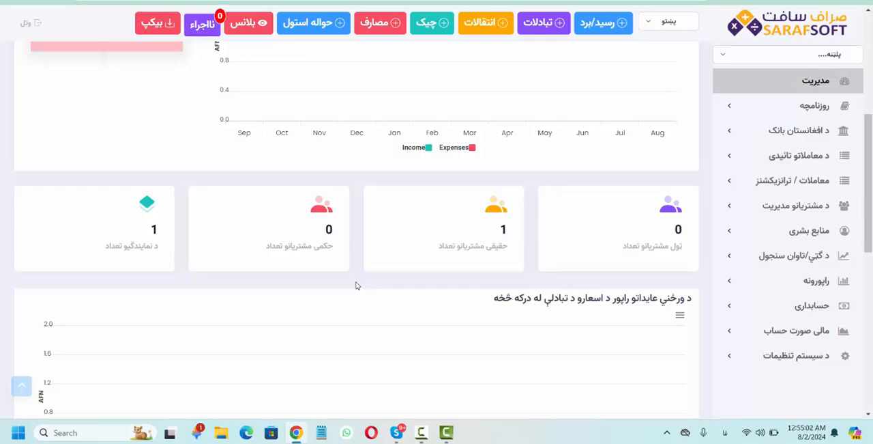
scroll(355, 285, "up", 2)
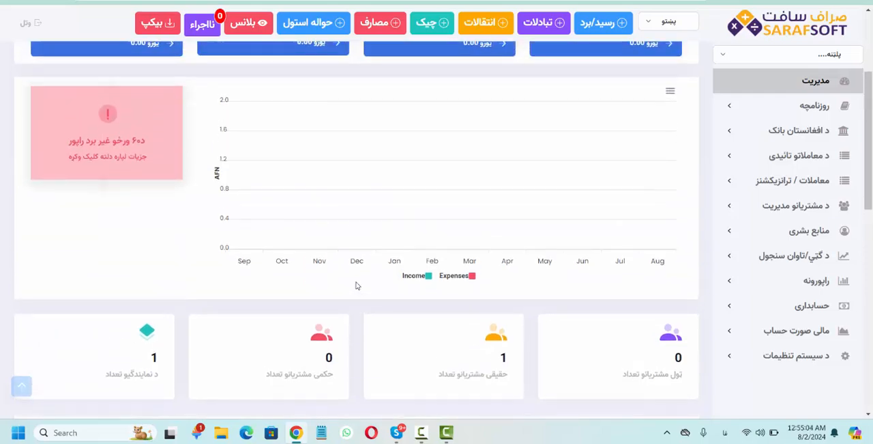
scroll(355, 284, "down", 8)
scroll(355, 285, "up", 2)
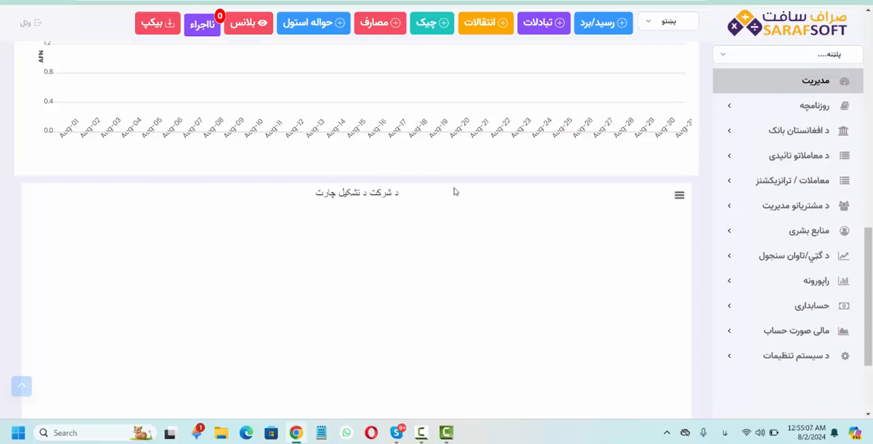
scroll(455, 190, "up", 3)
scroll(454, 190, "up", 5)
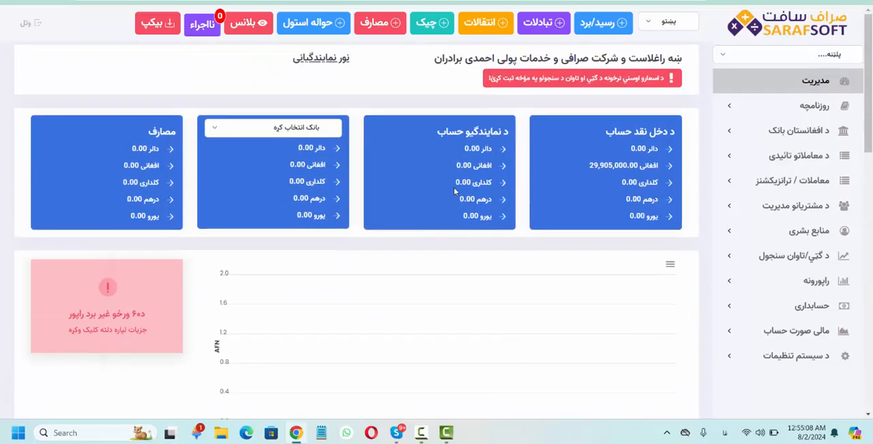
- Start a new employee record and fill in the name, surname, address, ID number, phone number and position سهمدار ۵۰ فیصده
left_click(774, 231)
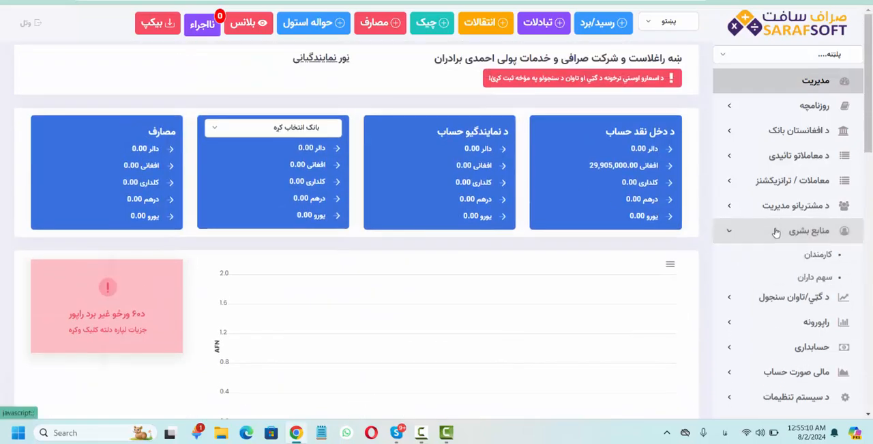
left_click(789, 264)
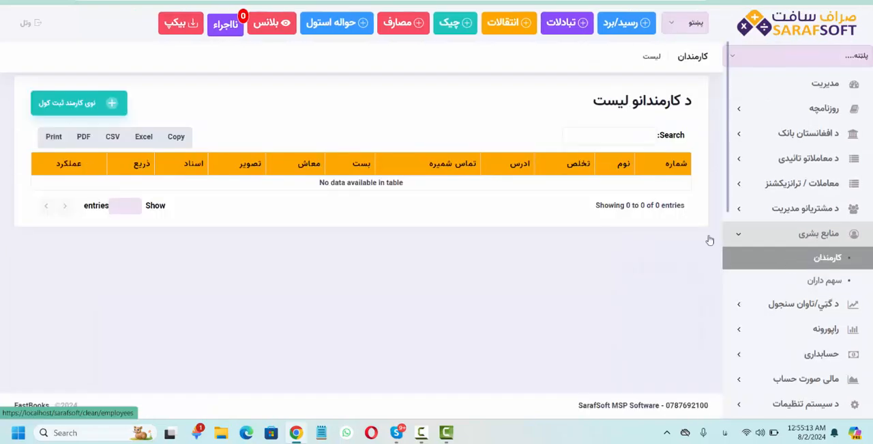
left_click(73, 110)
left_click(547, 117)
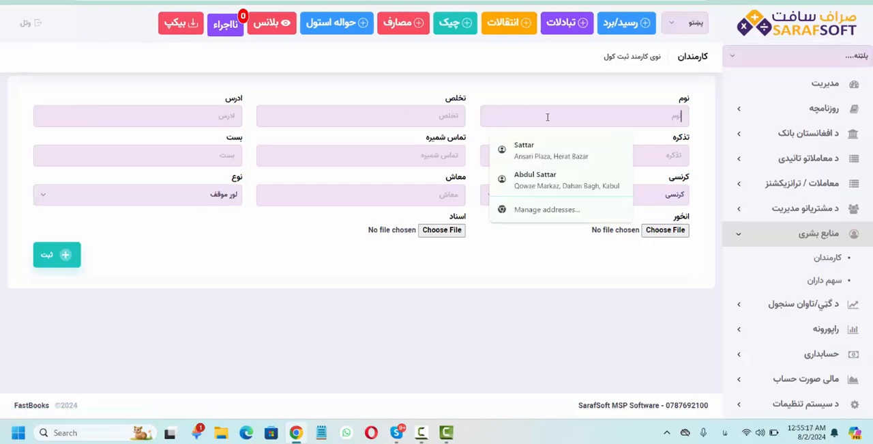
left_click(547, 117)
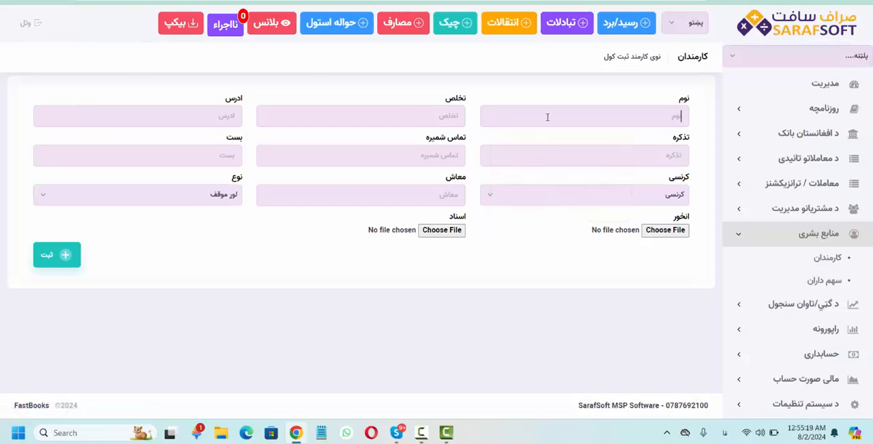
type("حال")
key("BackSpace")
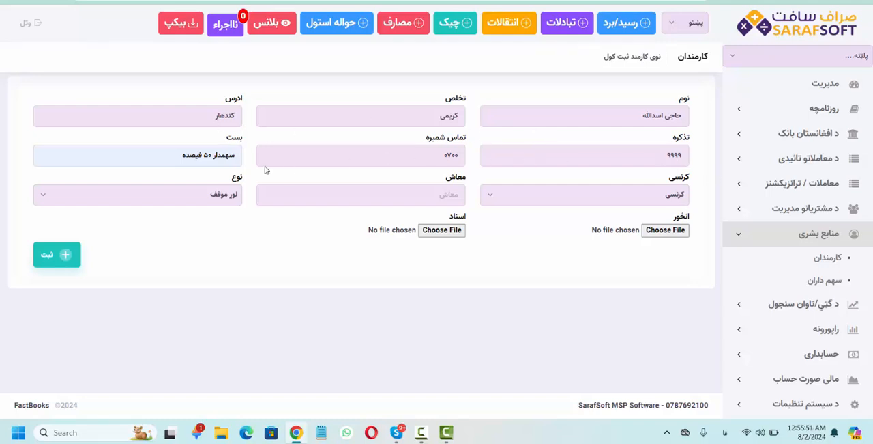
- Choose لوړ موقف as the first shareholder's type, and save the employee records of both 50 percent shareholders
left_click_drag(181, 156, 240, 156)
left_click(239, 242)
left_click(229, 200)
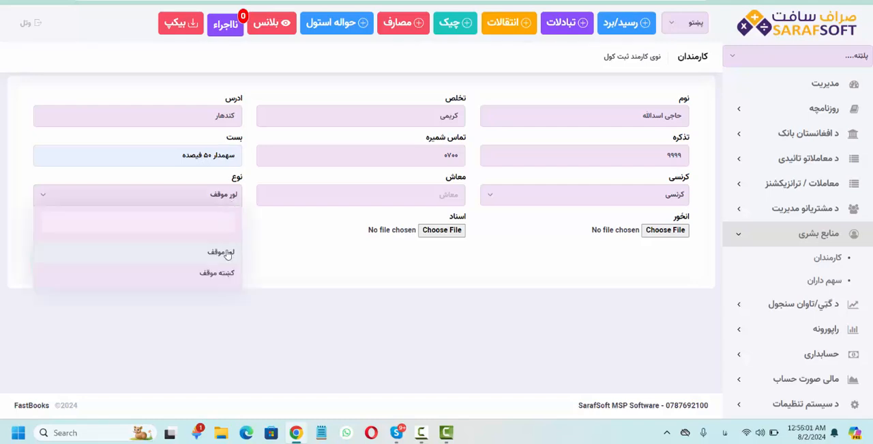
left_click(227, 253)
left_click(209, 199)
left_click(208, 200)
left_click(64, 255)
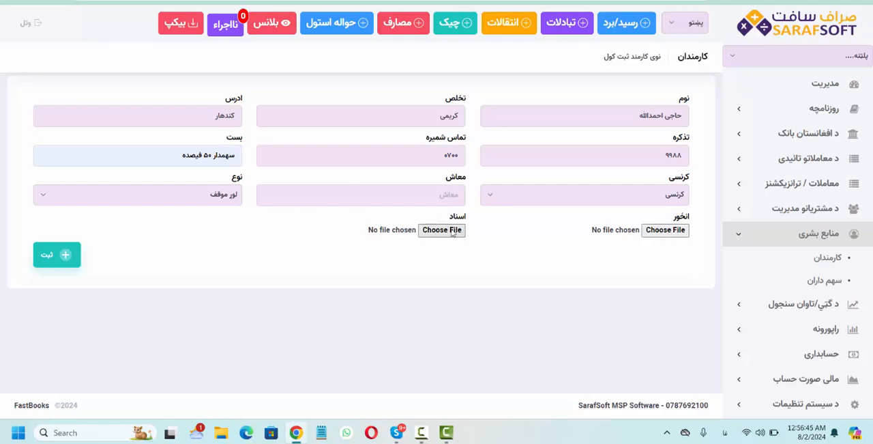
left_click(54, 260)
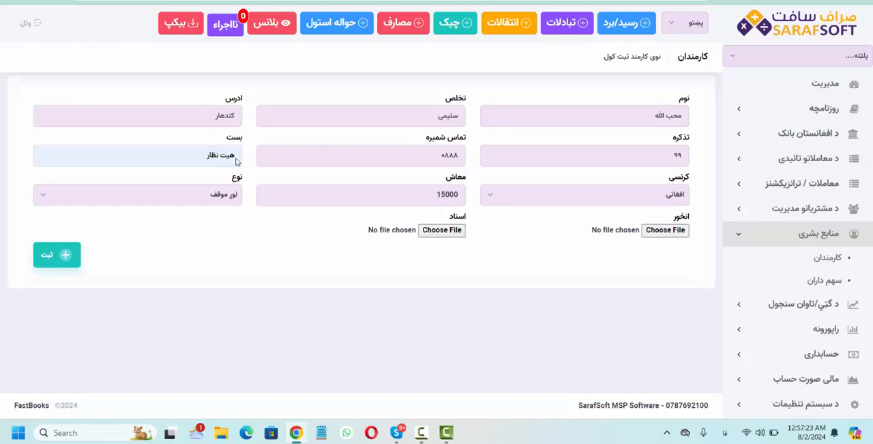
- In the هیت نظار employee record with salary 15000 افغانی, set the type to کښته موقف, assign both shareholders as لوړ موقف, and save it
triple_click(221, 156)
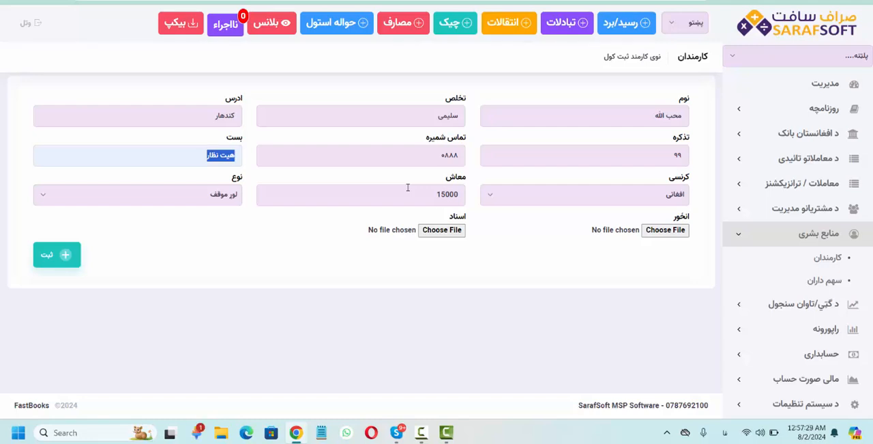
left_click(225, 199)
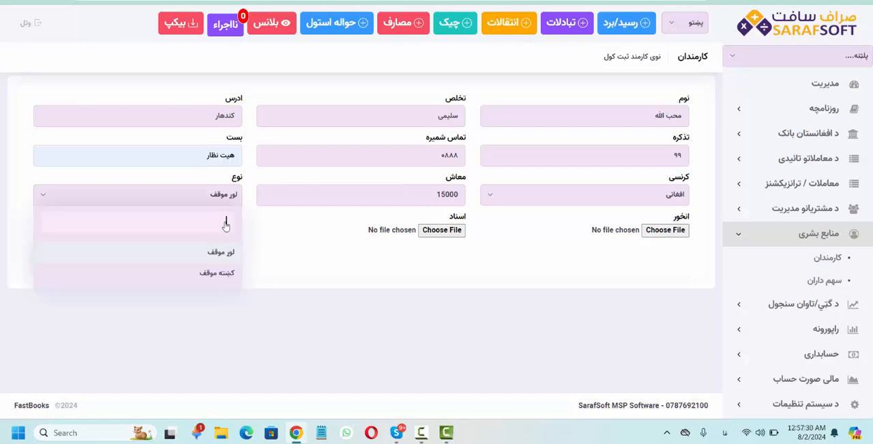
left_click(217, 273)
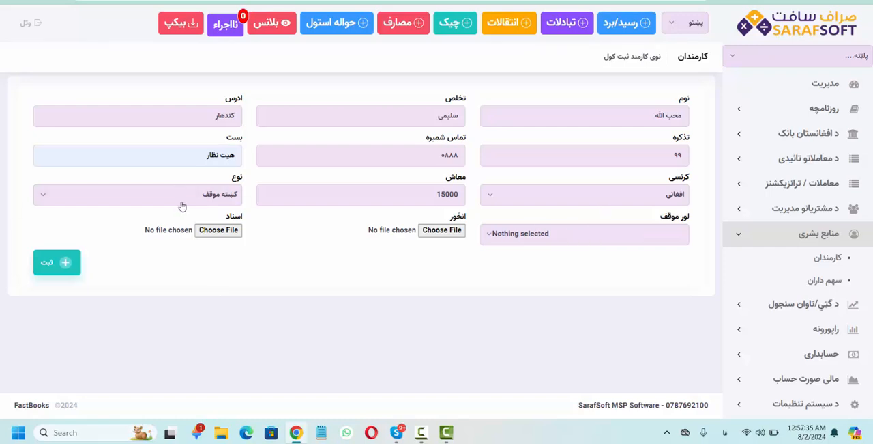
left_click(595, 234)
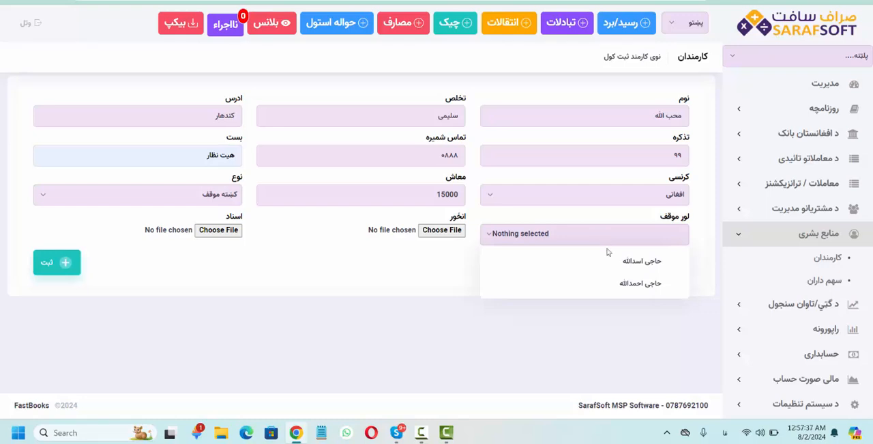
left_click(608, 260)
left_click(602, 283)
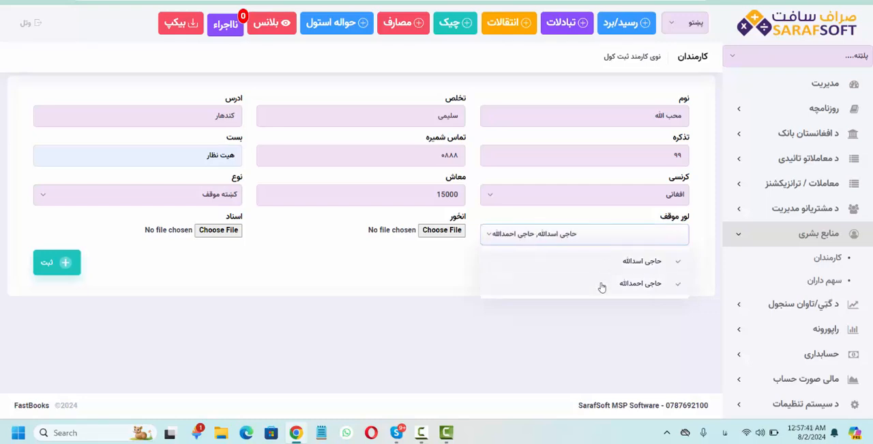
left_click(400, 257)
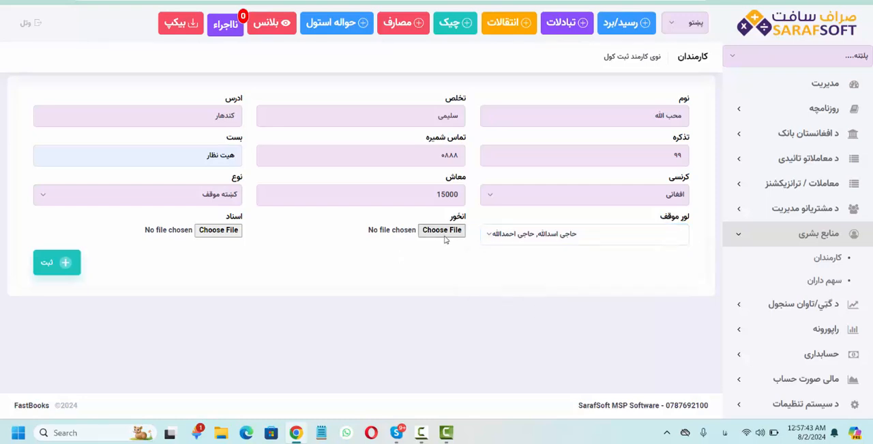
left_click(66, 262)
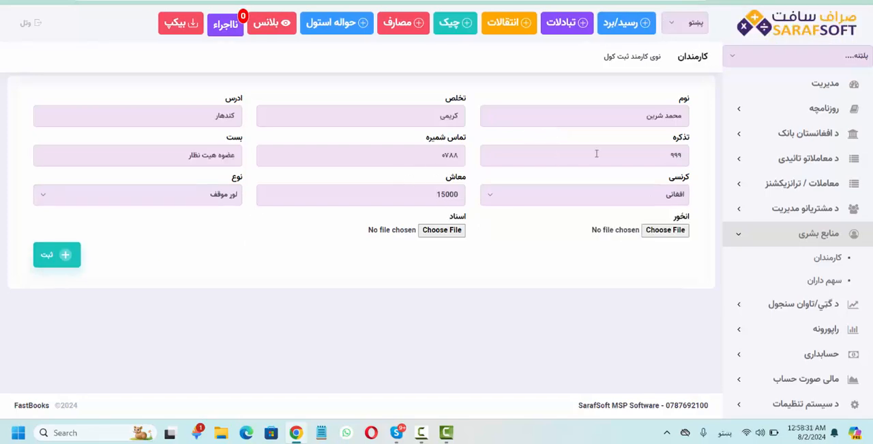
- Correct the spelling of the employee's name in the record with position عضوه هیت نظار
left_click(660, 115)
type("ی")
left_click_drag(169, 157, 295, 157)
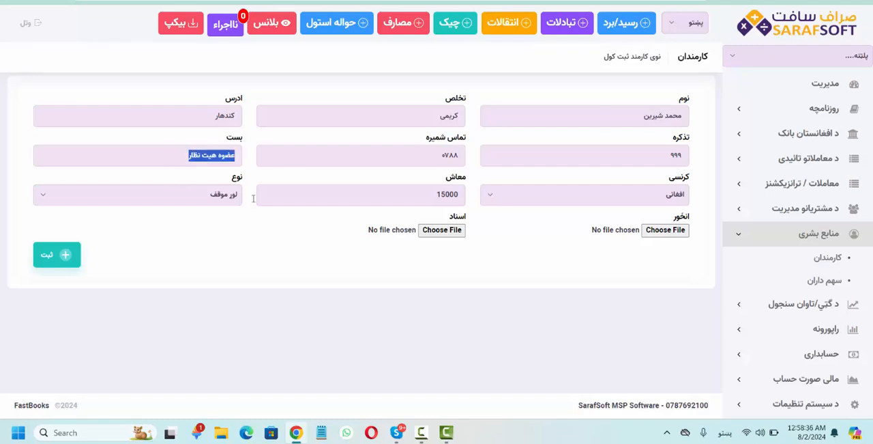
- Set the عضوه هیت نظار employee's type to کښته موقف, assign the هیت نظار employee as superior, and save the record
left_click(218, 198)
left_click(205, 276)
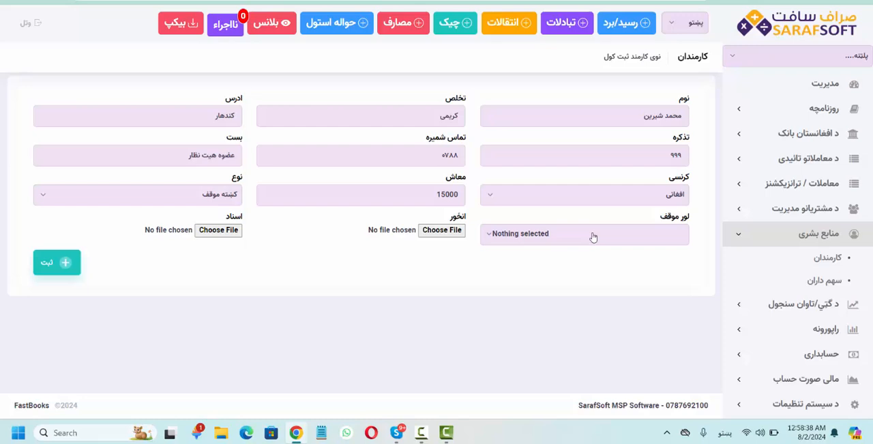
left_click(542, 235)
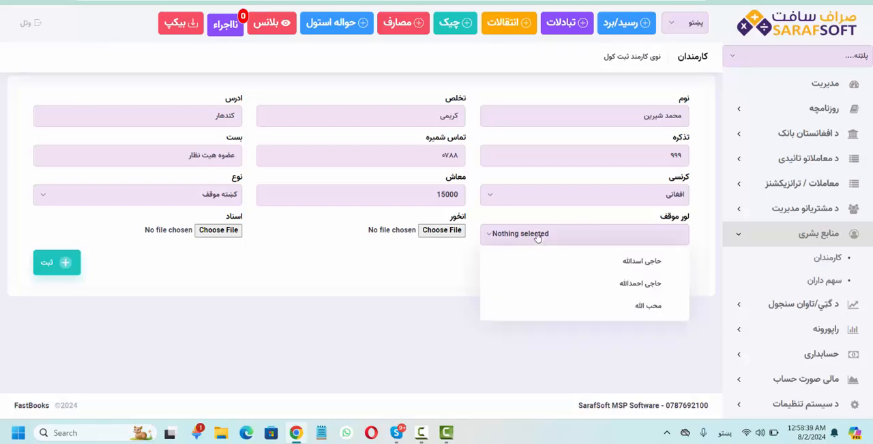
left_click(625, 308)
left_click(421, 281)
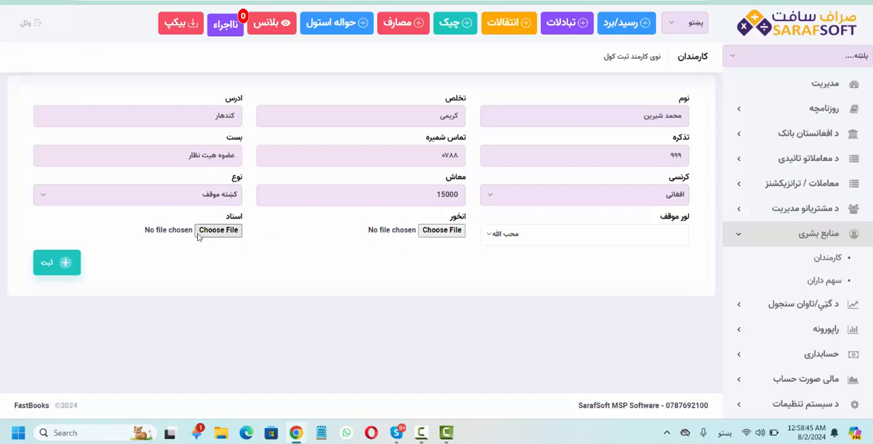
left_click(61, 264)
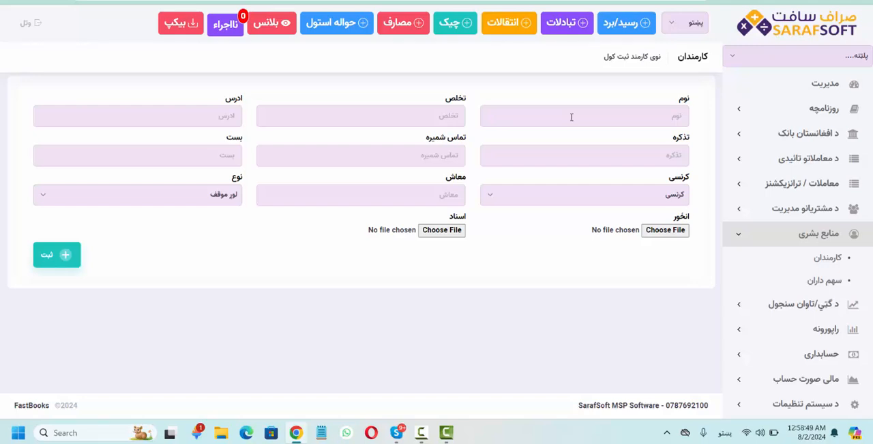
- Register the مدیر عملیاتی employee with salary 1500 افغانی and type کښته موقف, assign both عضوه هیت نظار employees as لوړ موقف, and save the record
left_click(571, 117)
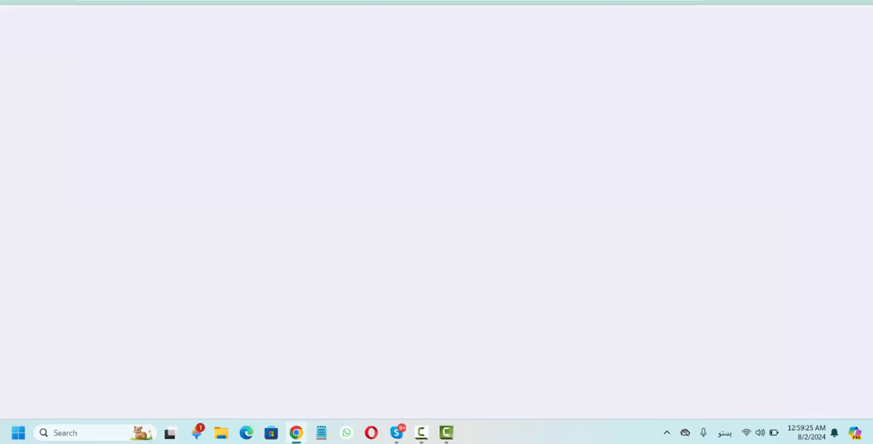
scroll(371, 227, "down", 10)
scroll(370, 228, "down", 2)
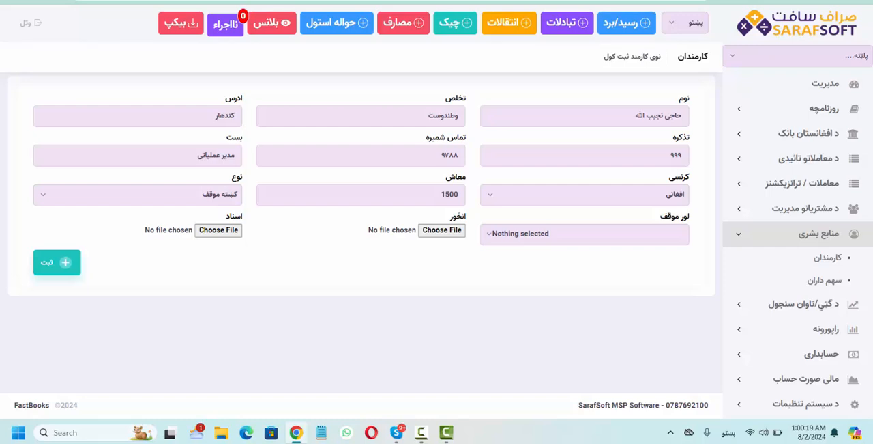
left_click(539, 240)
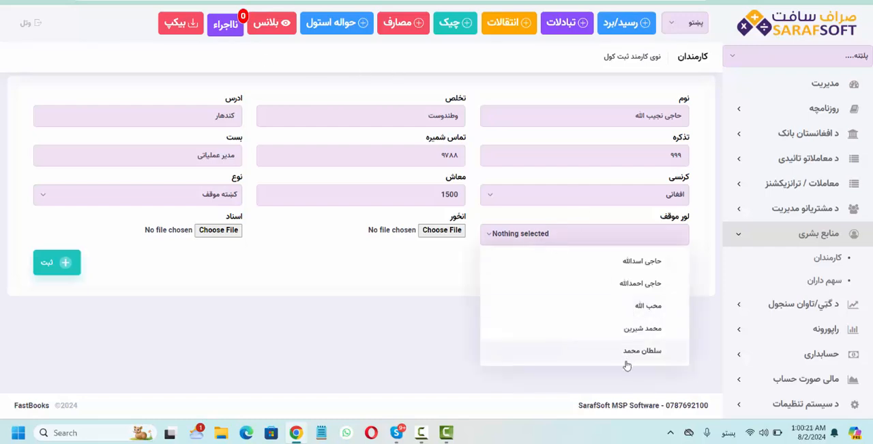
left_click(628, 350)
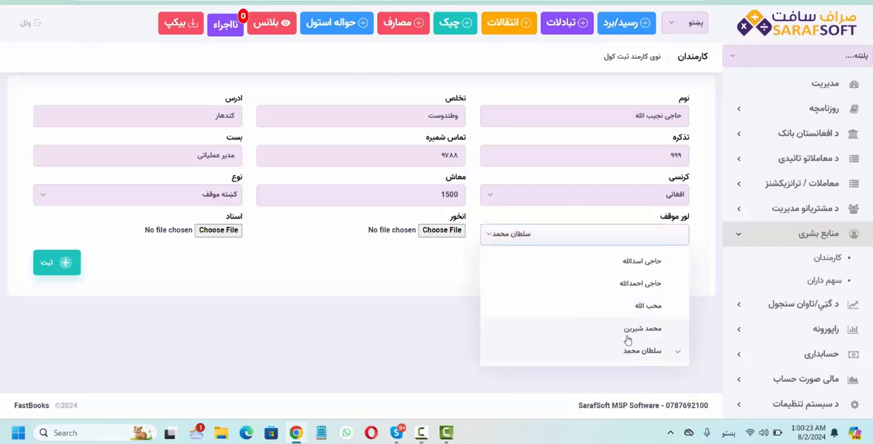
left_click(627, 331)
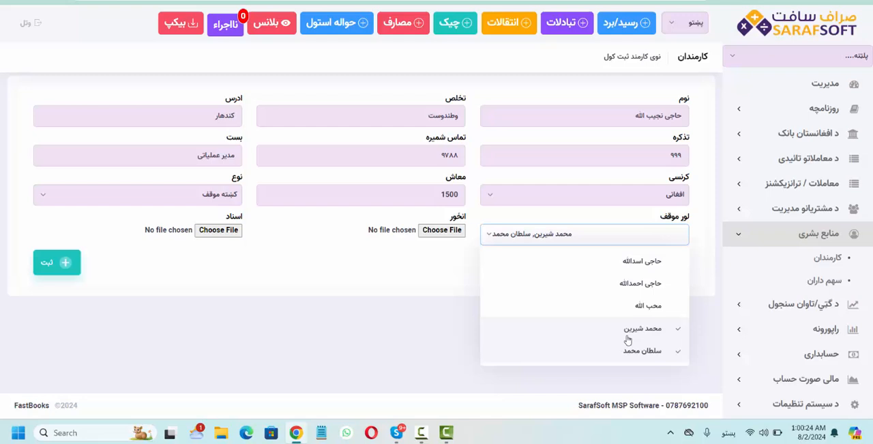
left_click(381, 282)
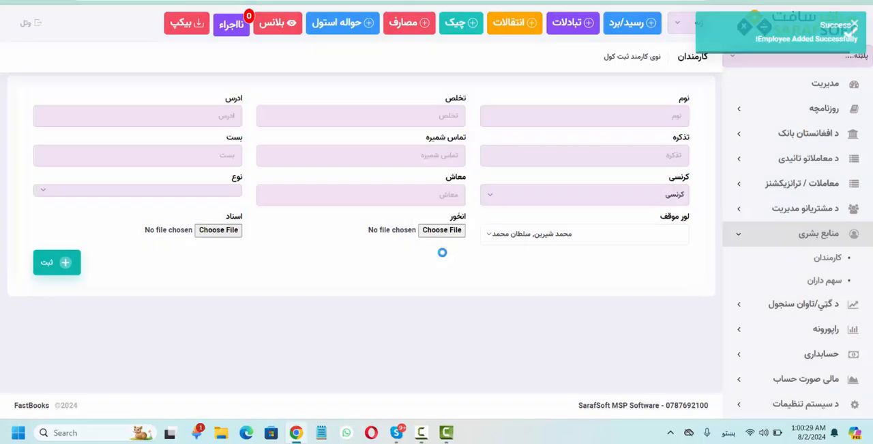
- Register the مسؤل پیروی و رعایت از قوانین employee with salary 15000 افغانی, type کښته موقف and both عضوه هیت نظار employees as superiors, and save
left_click(634, 118)
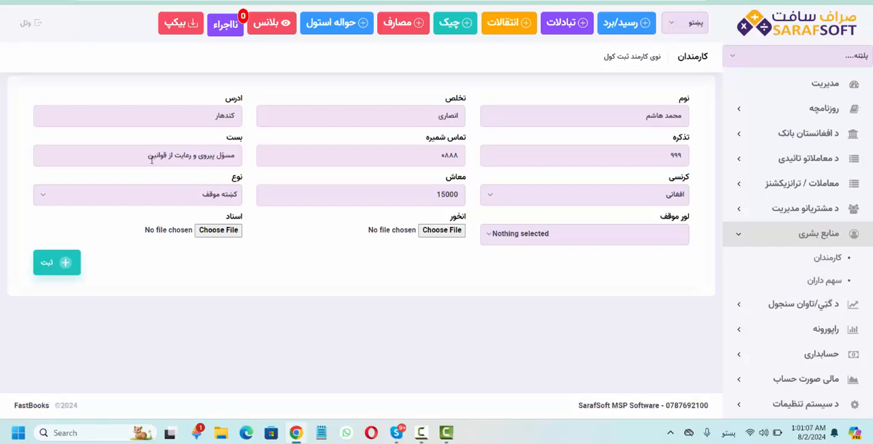
left_click(529, 240)
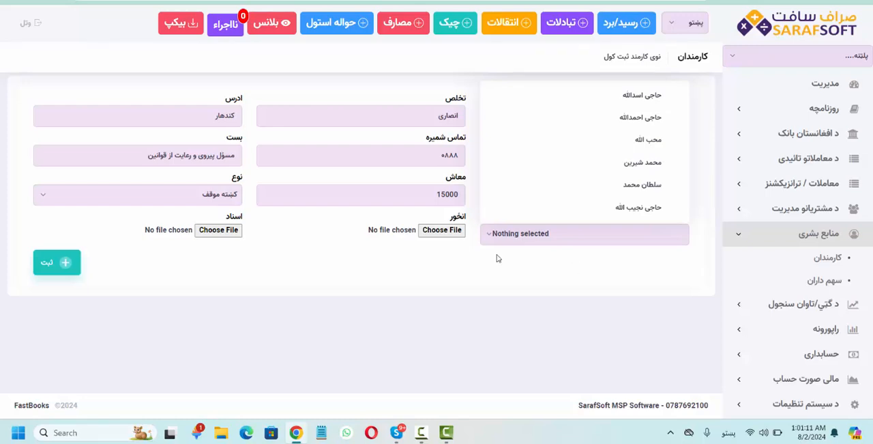
left_click(626, 214)
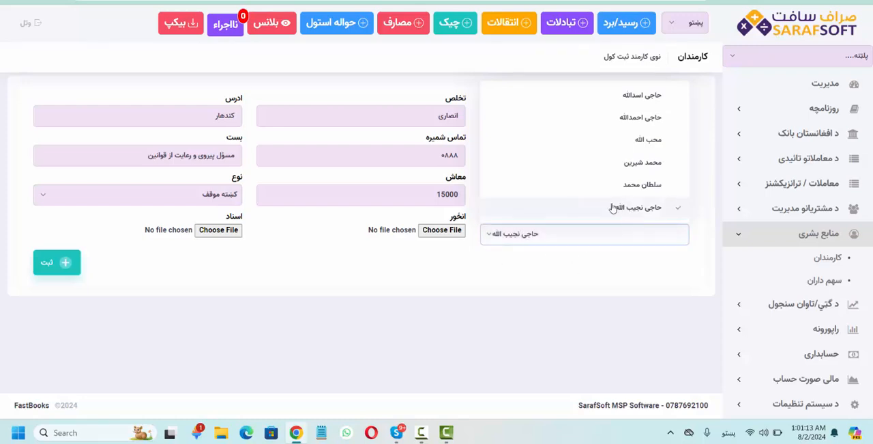
left_click(631, 208)
left_click(638, 185)
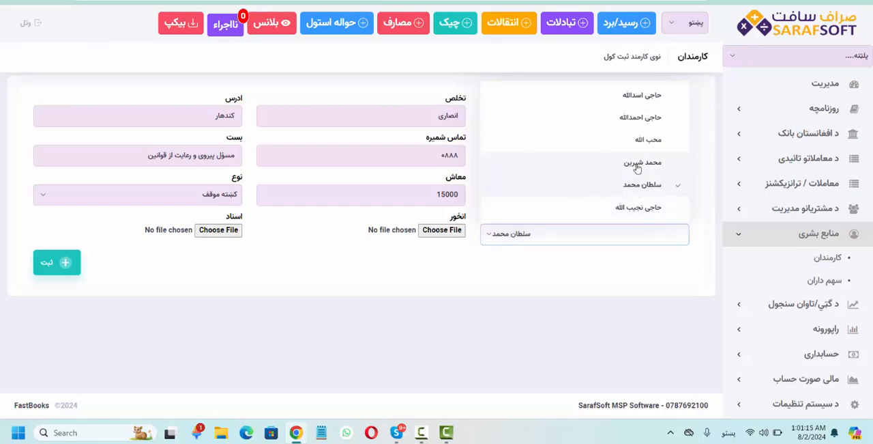
left_click(637, 163)
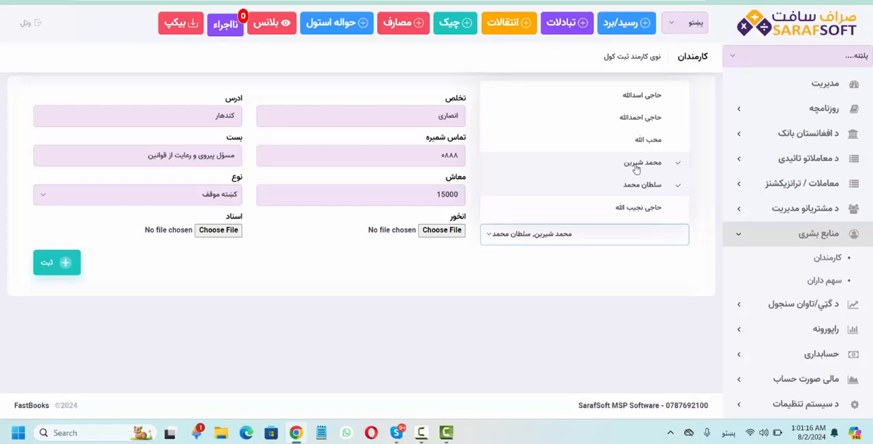
left_click(382, 262)
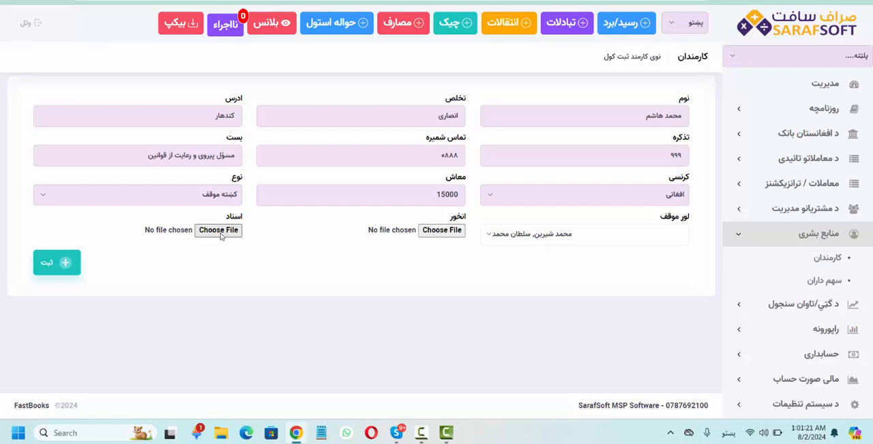
left_click(60, 264)
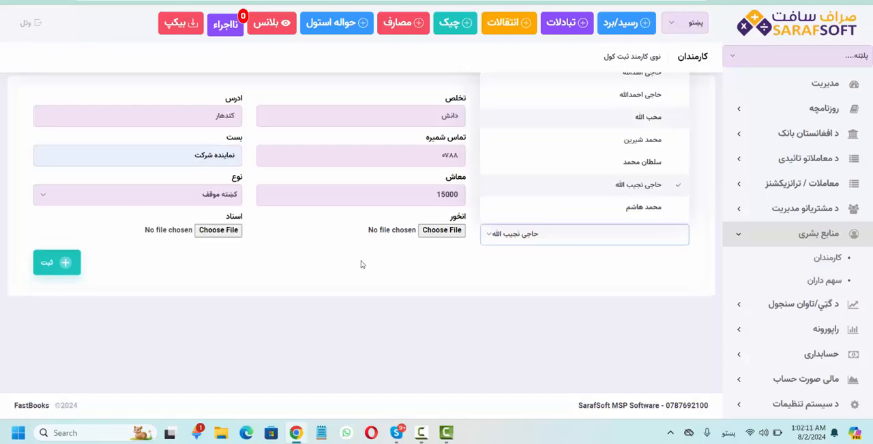
- Register the نماینده شرکت employee with salary 15000 افغانی, type کښته موقف and the مدیر عملیاتی employee as superior, and save the record
left_click(344, 266)
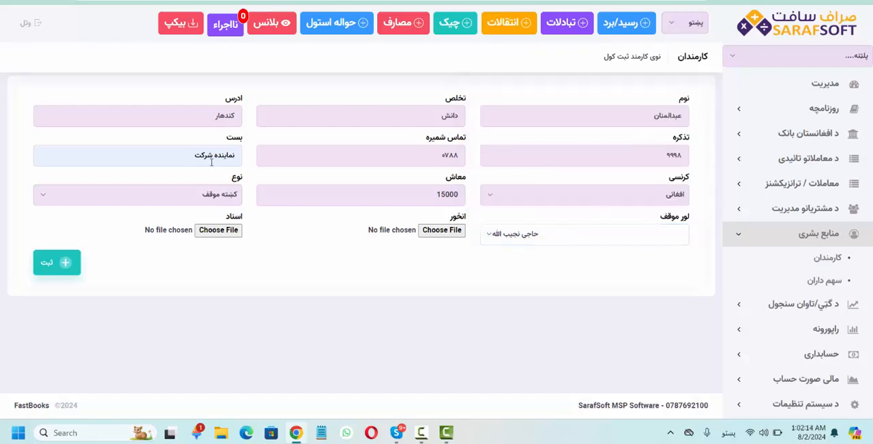
left_click(532, 236)
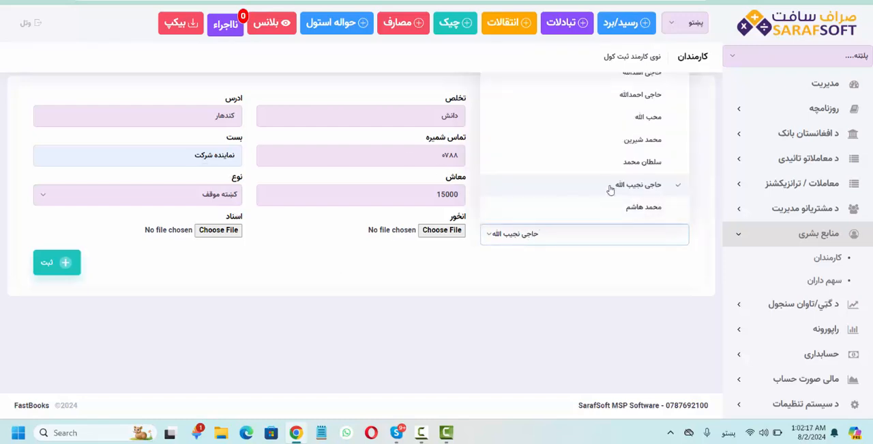
left_click(379, 259)
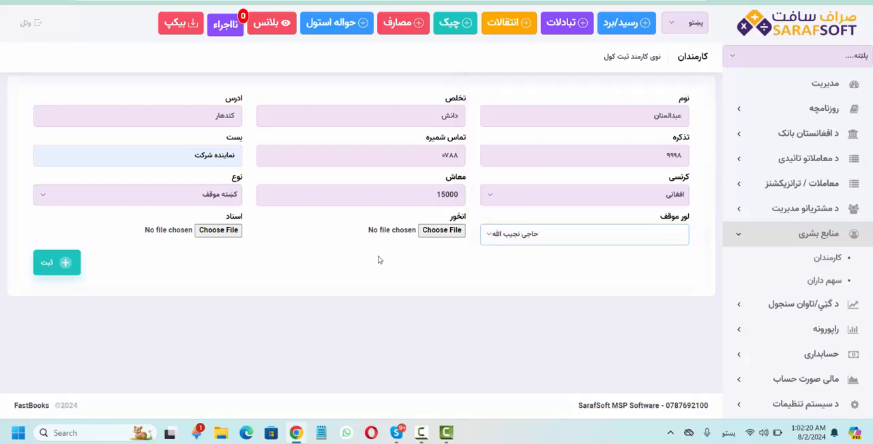
left_click(52, 268)
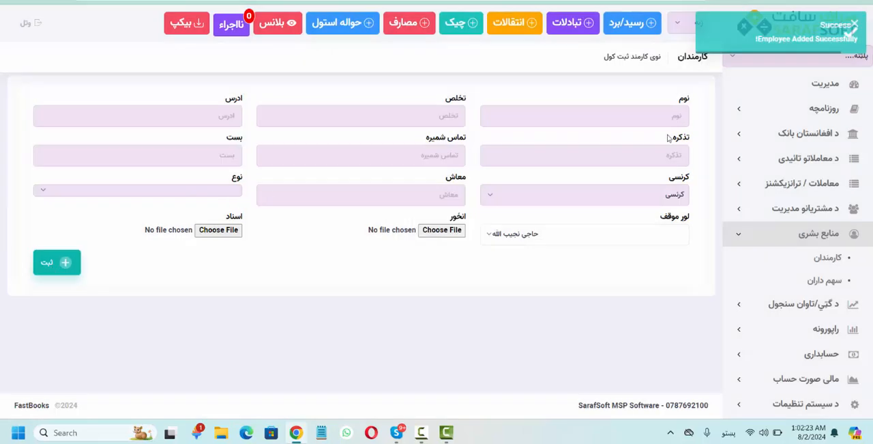
- Examine the company's organisation chart on the مدیریت dashboard, from the shareholders down to the company representative
left_click(809, 94)
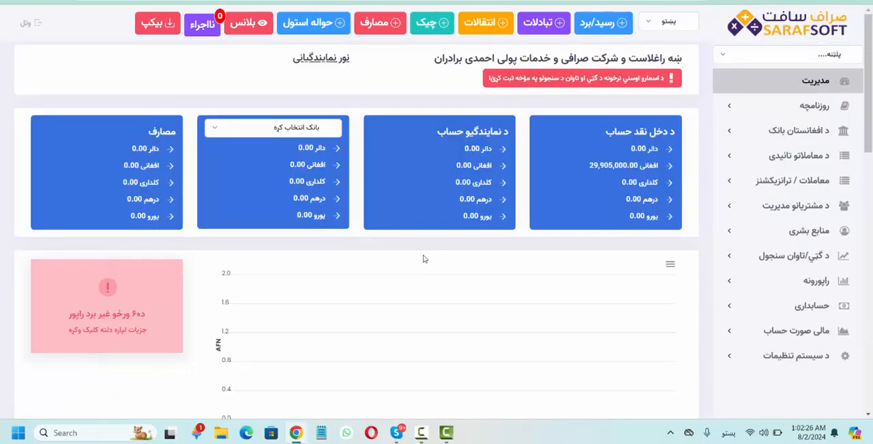
scroll(423, 258, "down", 4)
scroll(423, 258, "down", 8)
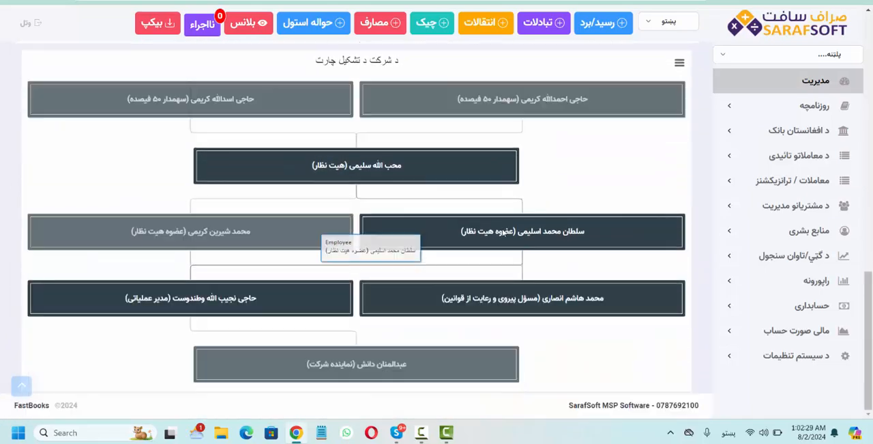
scroll(678, 183, "up", 1)
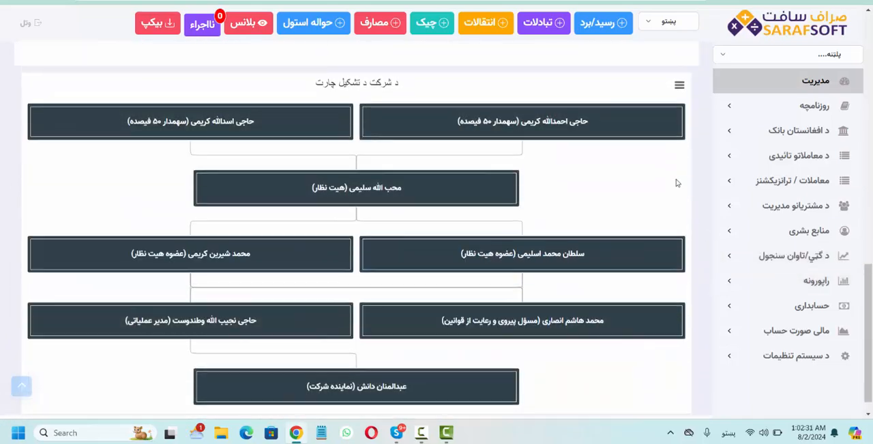
scroll(678, 183, "down", 1)
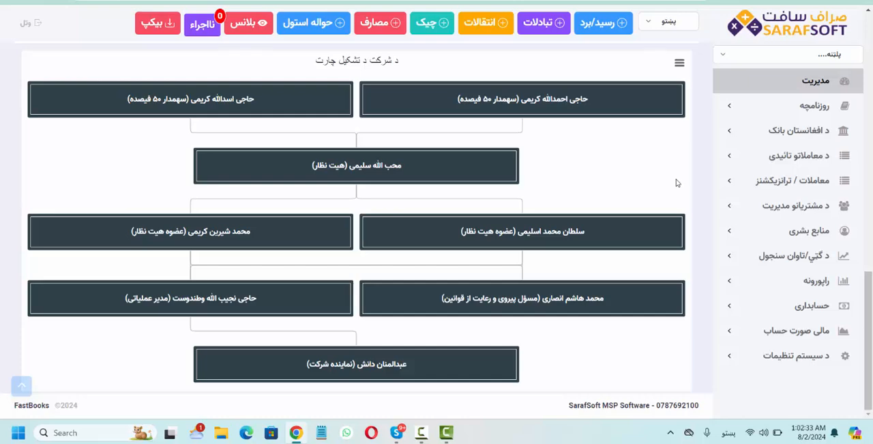
mouse_move(593, 308)
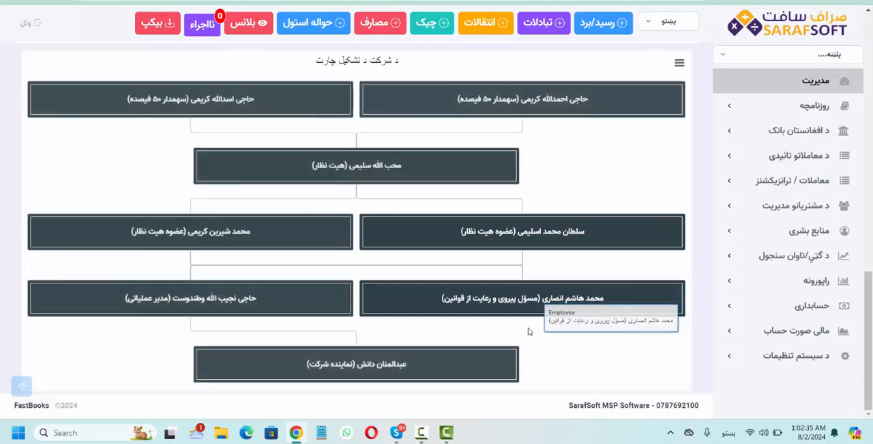